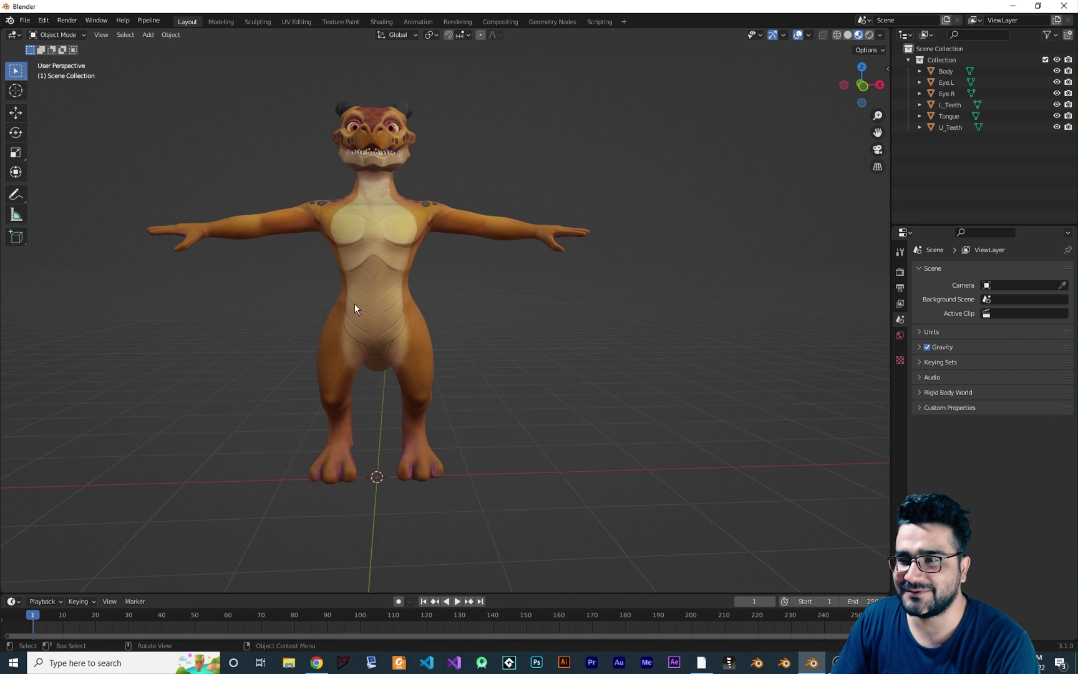
Reframe the character, look over File > Export > FBX without exporting, then switch to the addons blog
shift+middle_drag(310, 312, 341, 305)
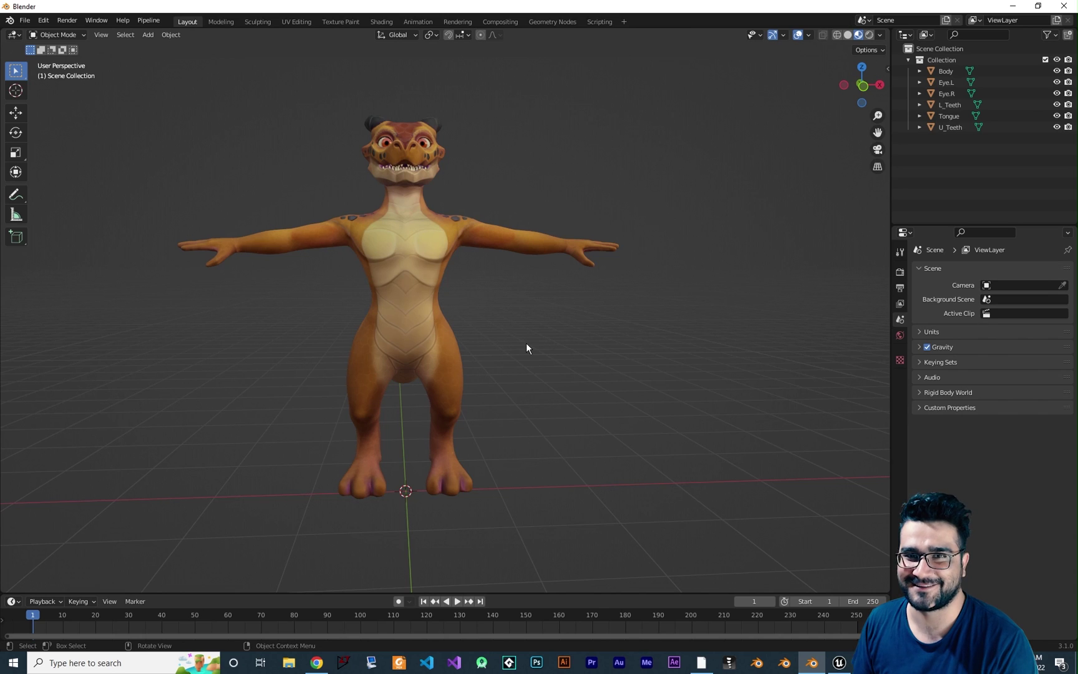
shift+middle_drag(430, 331, 416, 322)
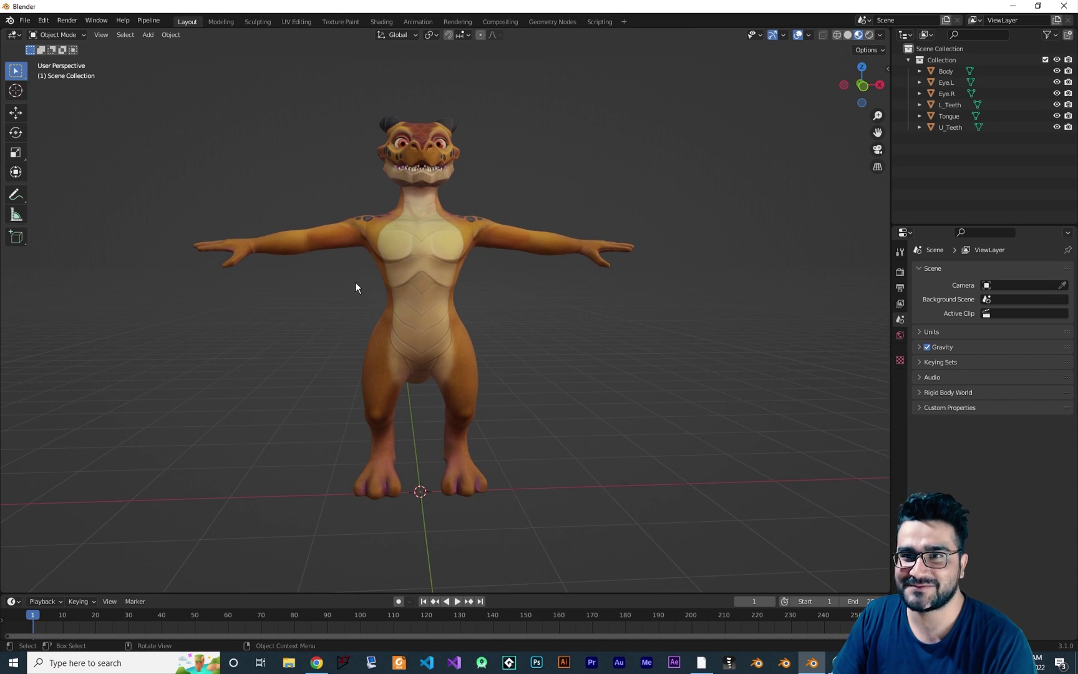
click(28, 23)
mouse_move(51, 184)
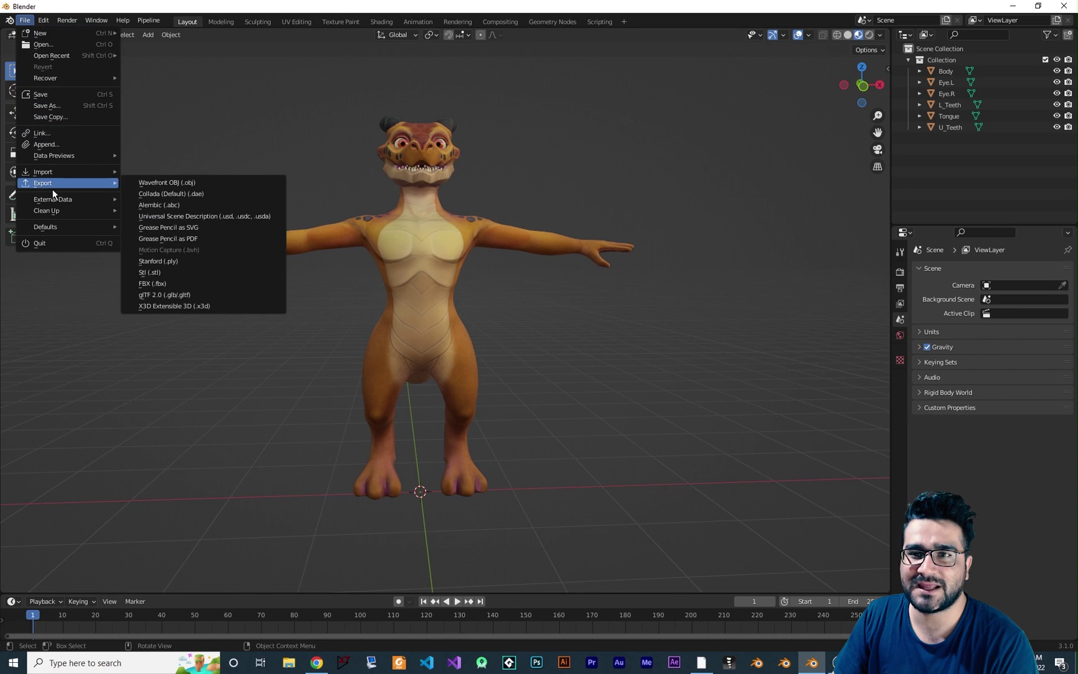
click(159, 285)
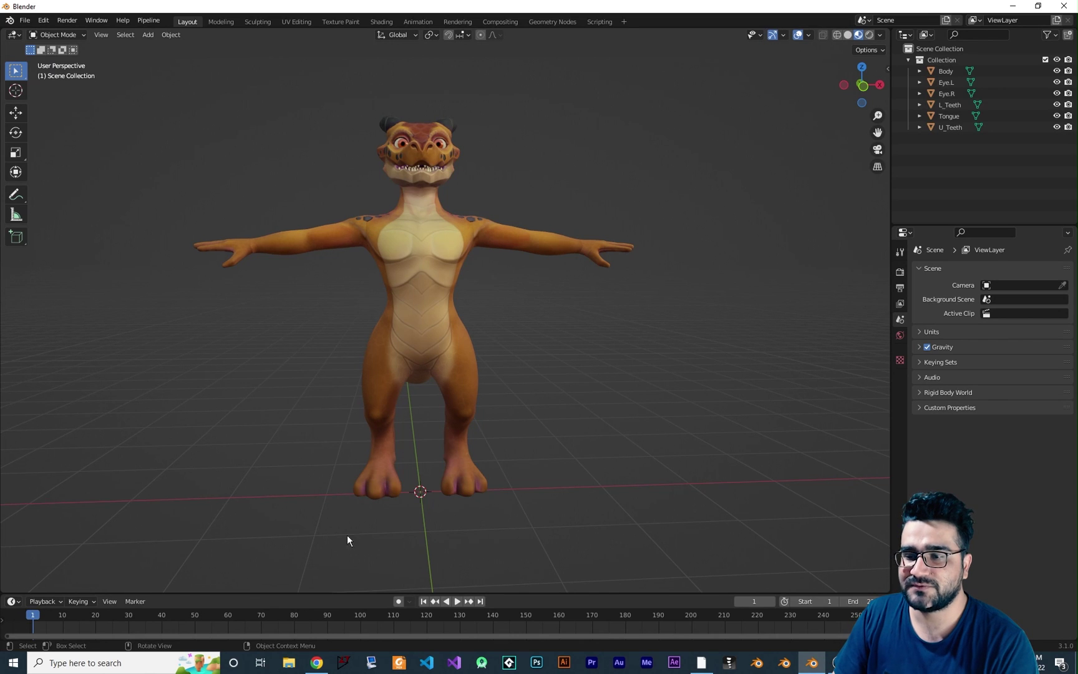
click(316, 662)
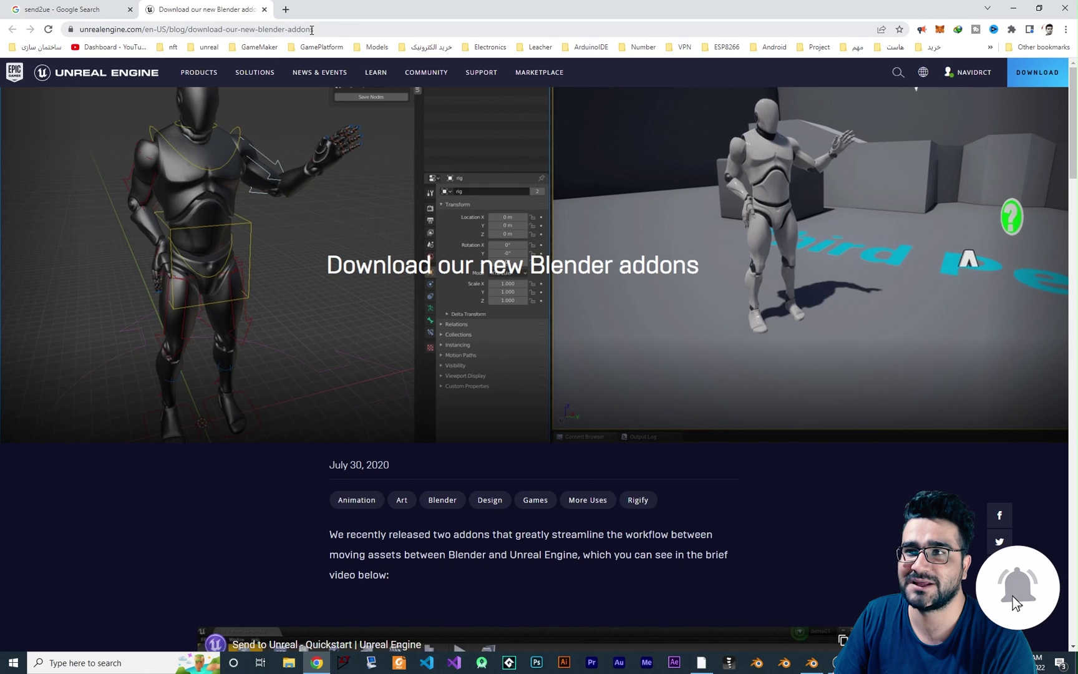
Highlight the download-our-new-blender-addons part of the blog post's web address
click(311, 30)
drag(359, 29, 232, 29)
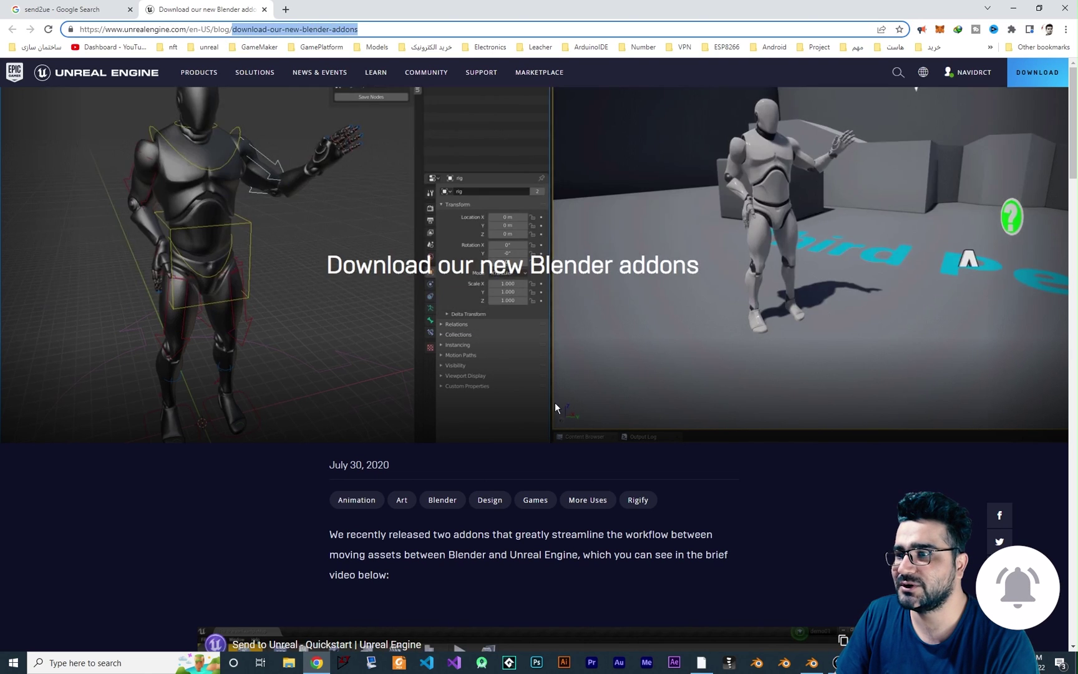
scroll(555, 404, down, 20)
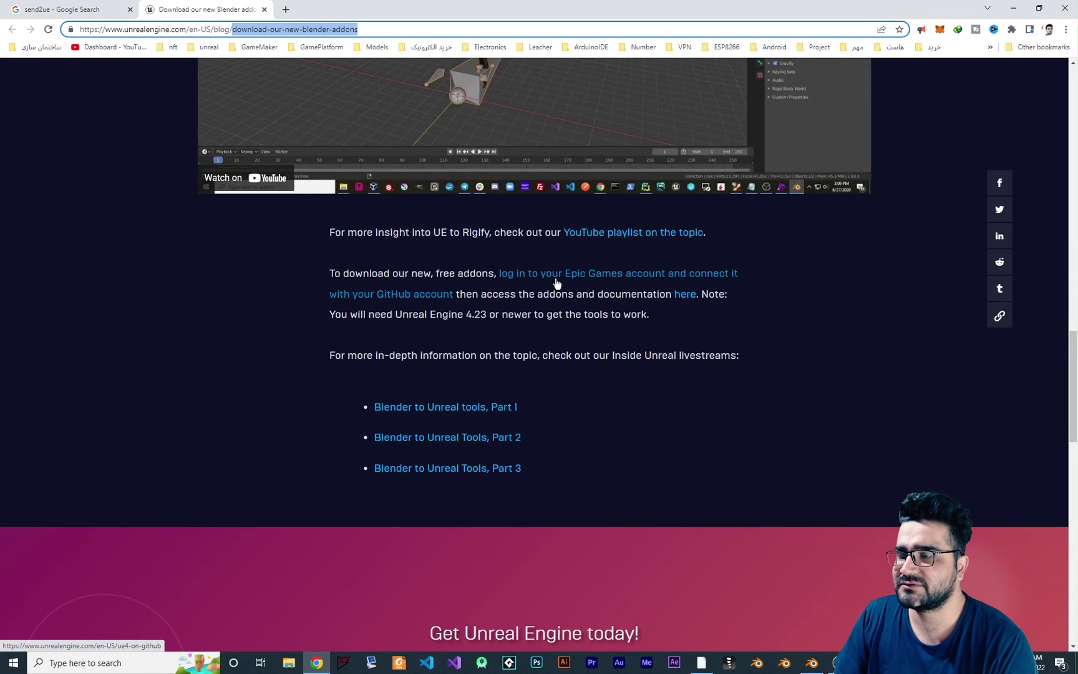
scroll(610, 303, up, 20)
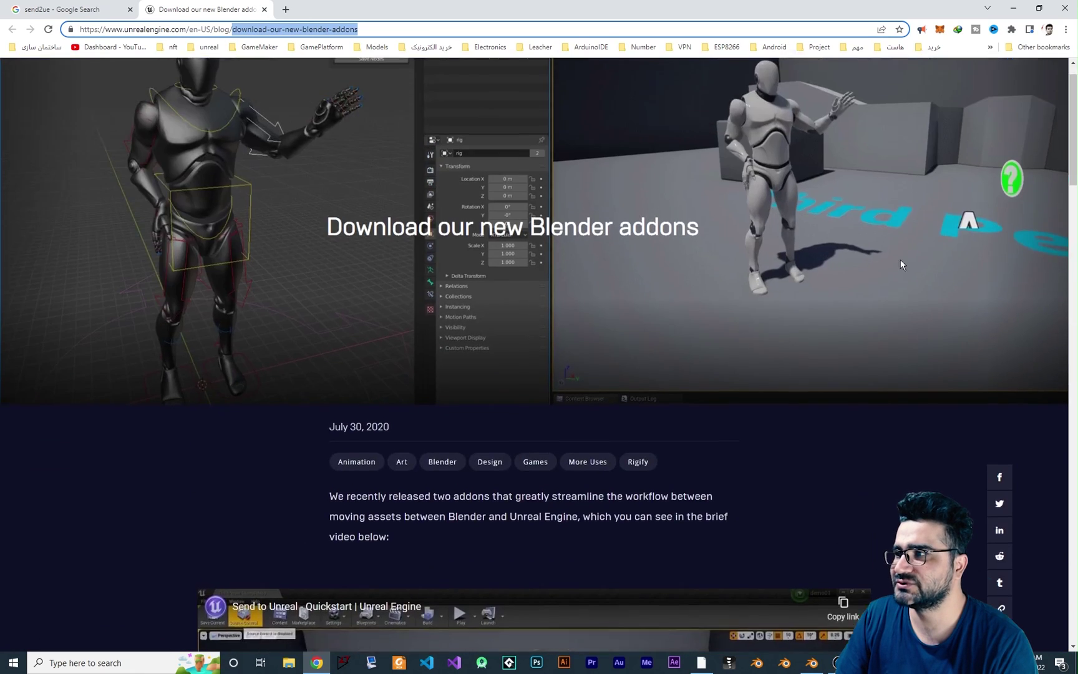
Confirm GitHub is linked under the account's Connections, then return to the blog's download paragraph
mouse_move(982, 78)
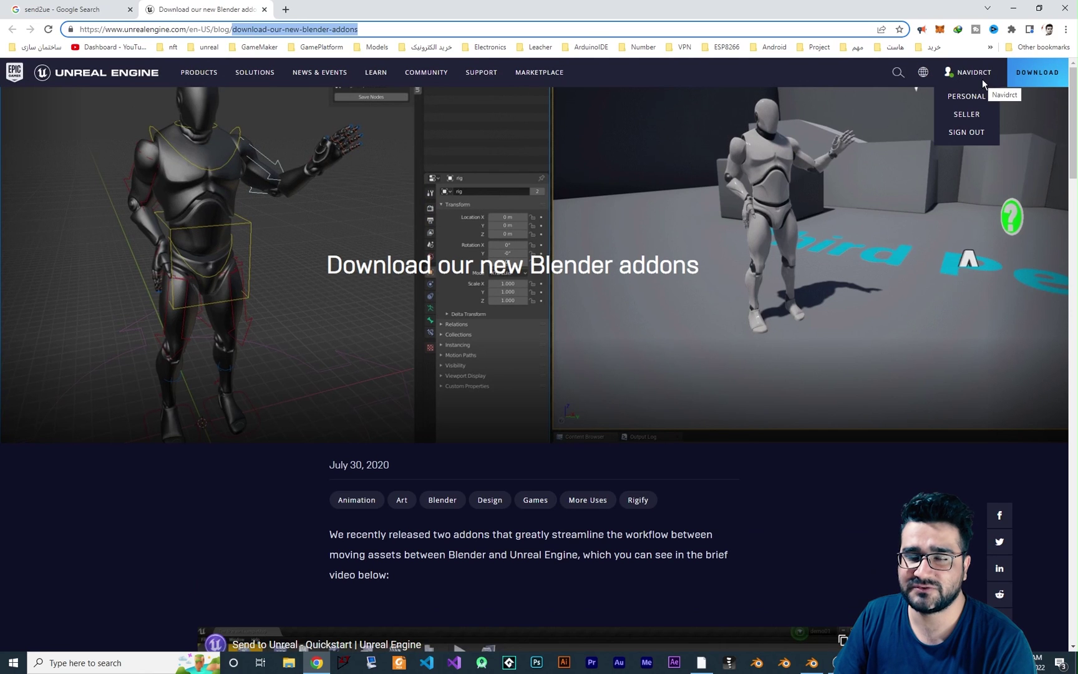
click(964, 100)
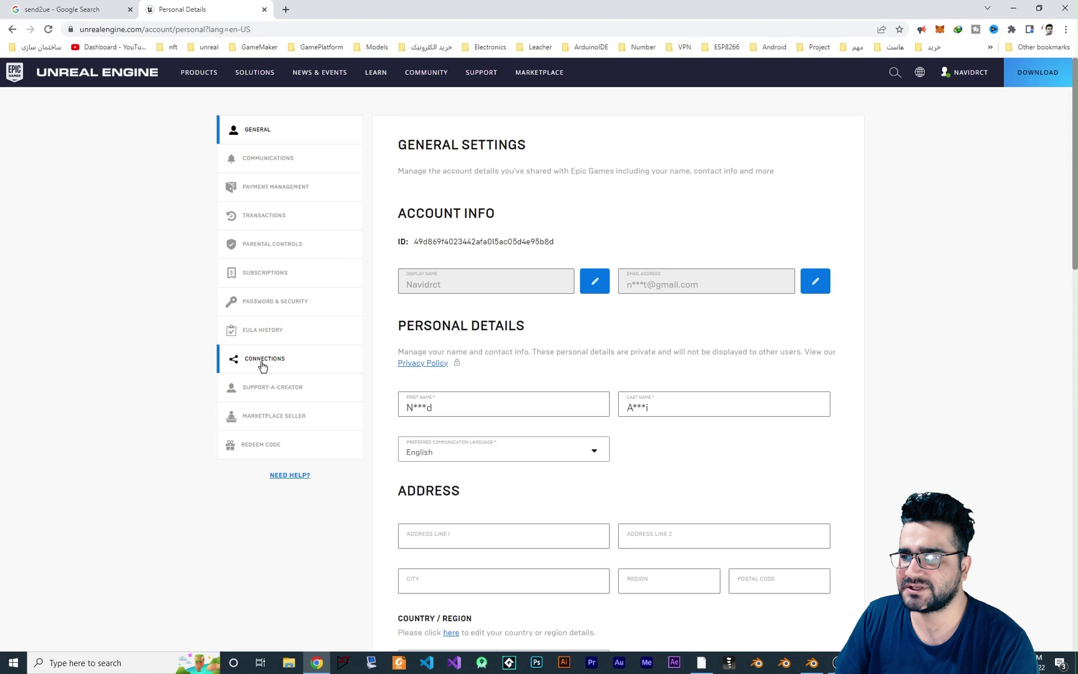
click(263, 366)
click(459, 203)
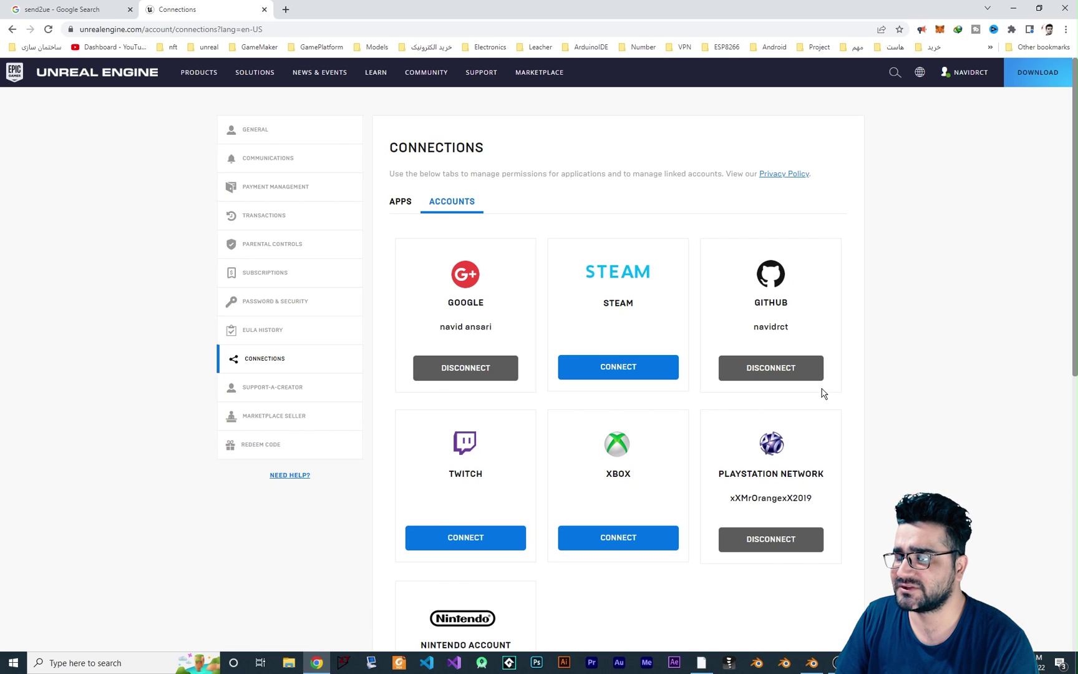
key(alt+Left)
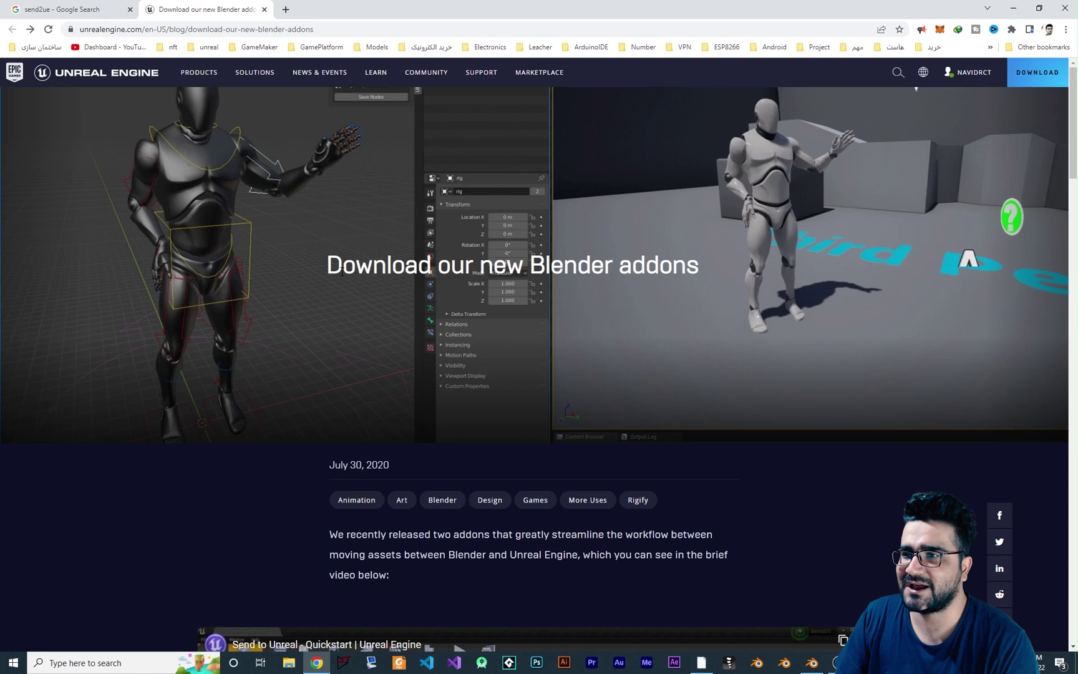
scroll(576, 406, down, 17)
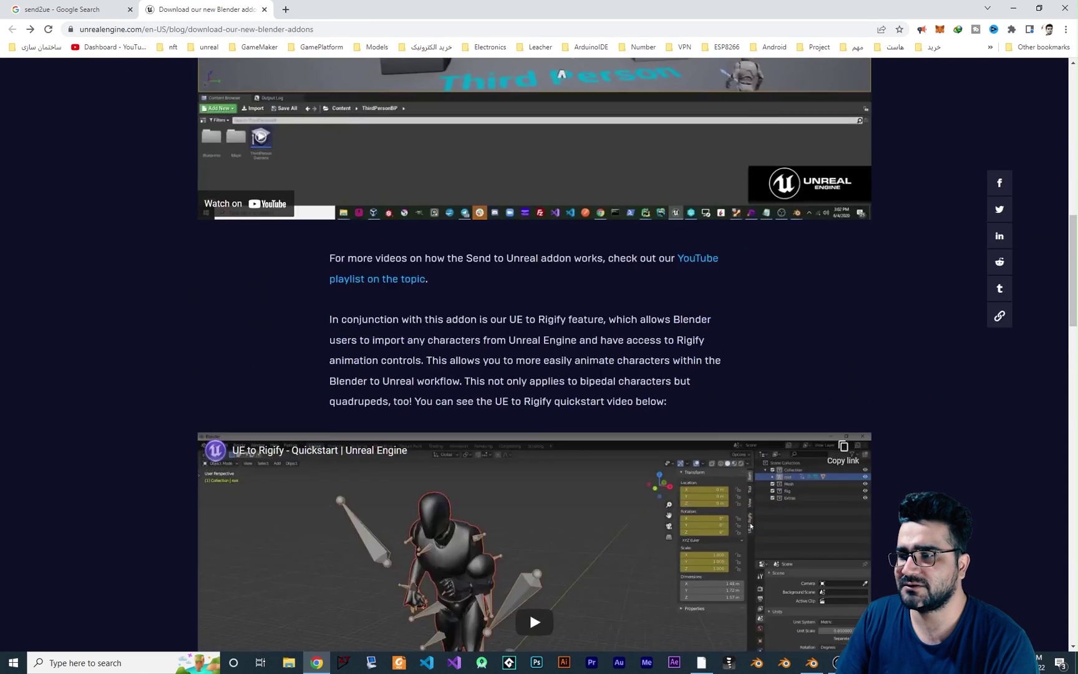
scroll(652, 401, up, 5)
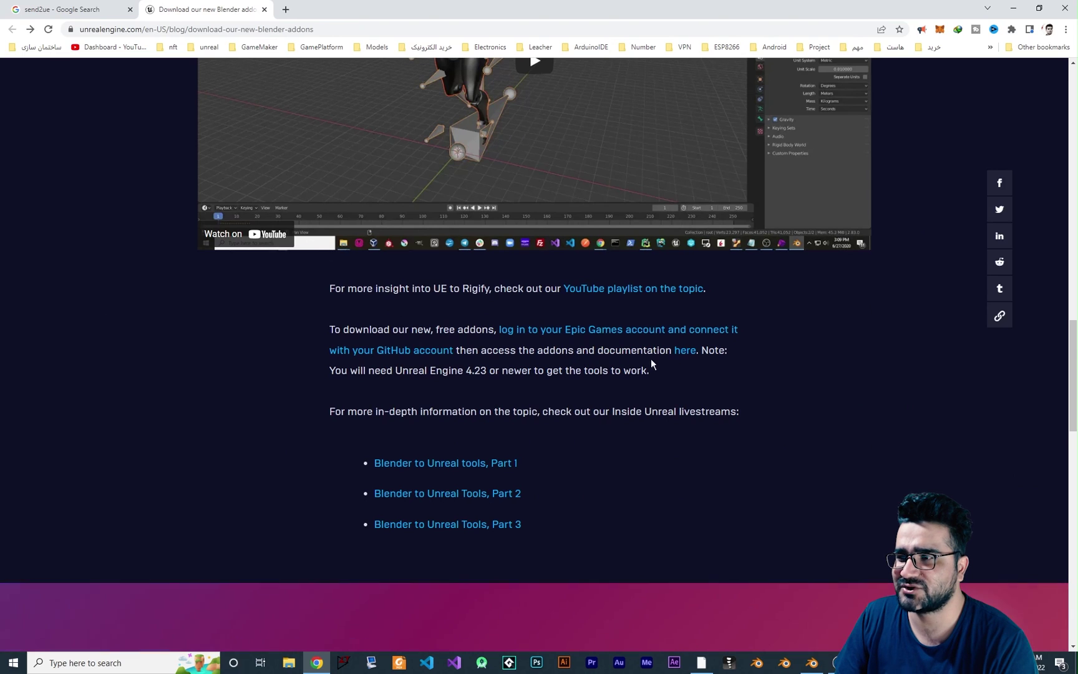
Open the BlenderTools documentation page and read its Send to Unreal section
click(685, 354)
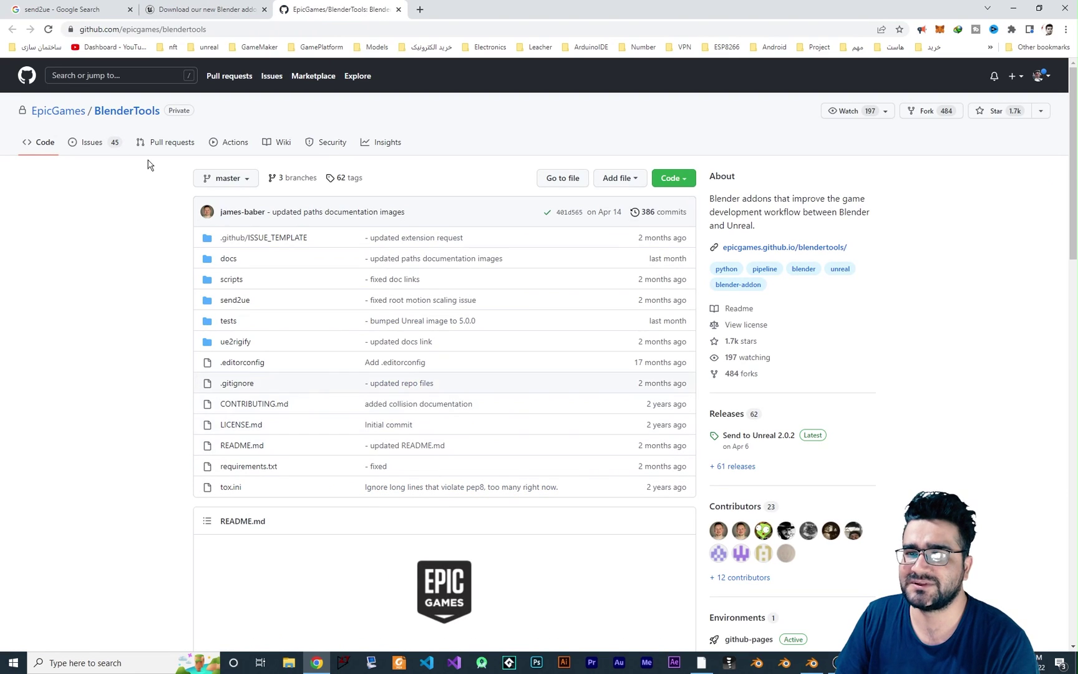
scroll(498, 437, down, 10)
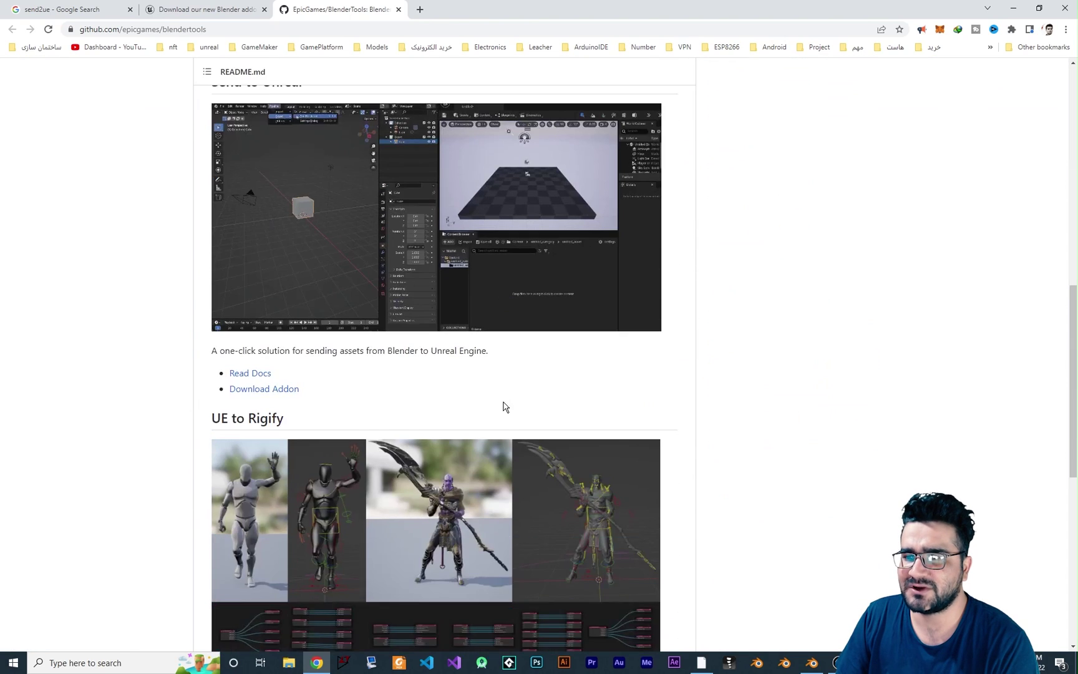
scroll(306, 260, up, 3)
drag(306, 250, 218, 256)
click(326, 252)
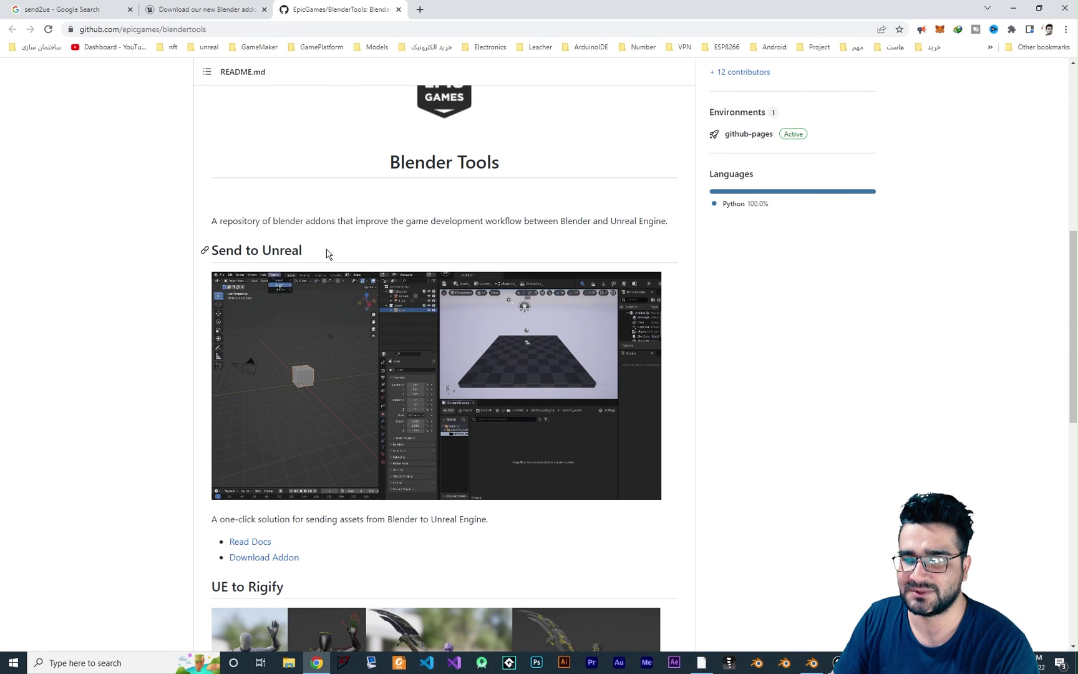
Read on past UE to Rigify and open the Send to Unreal releases listing send2ue_2.0.2.zip
scroll(326, 253, down, 5)
drag(289, 308, 210, 308)
scroll(325, 325, down, 5)
scroll(355, 381, up, 8)
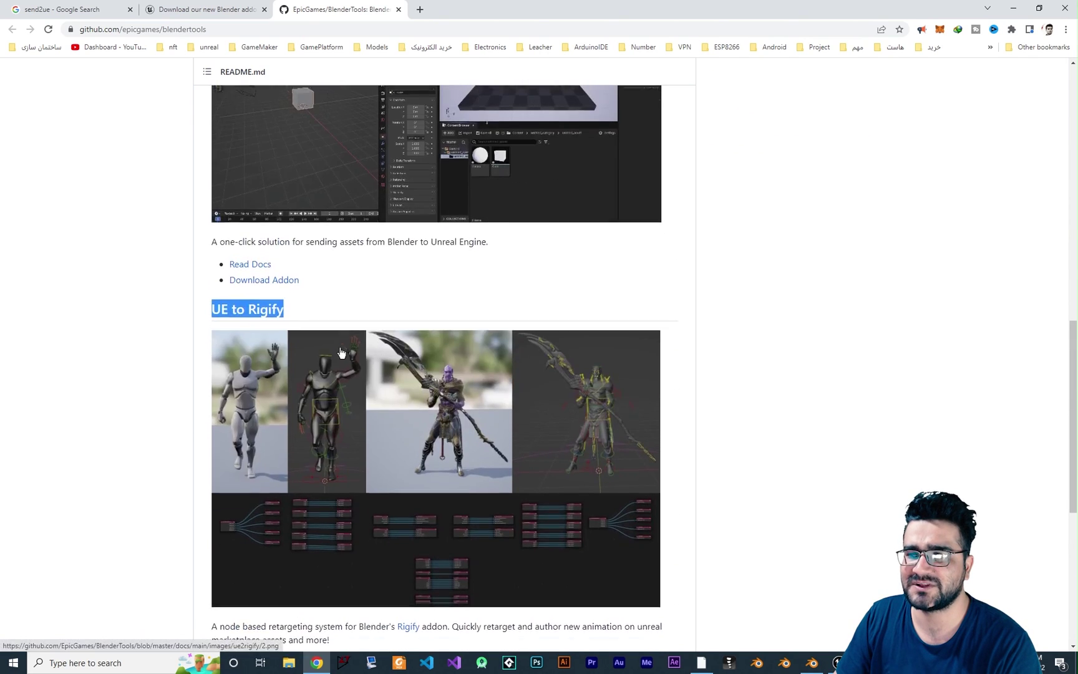
click(445, 373)
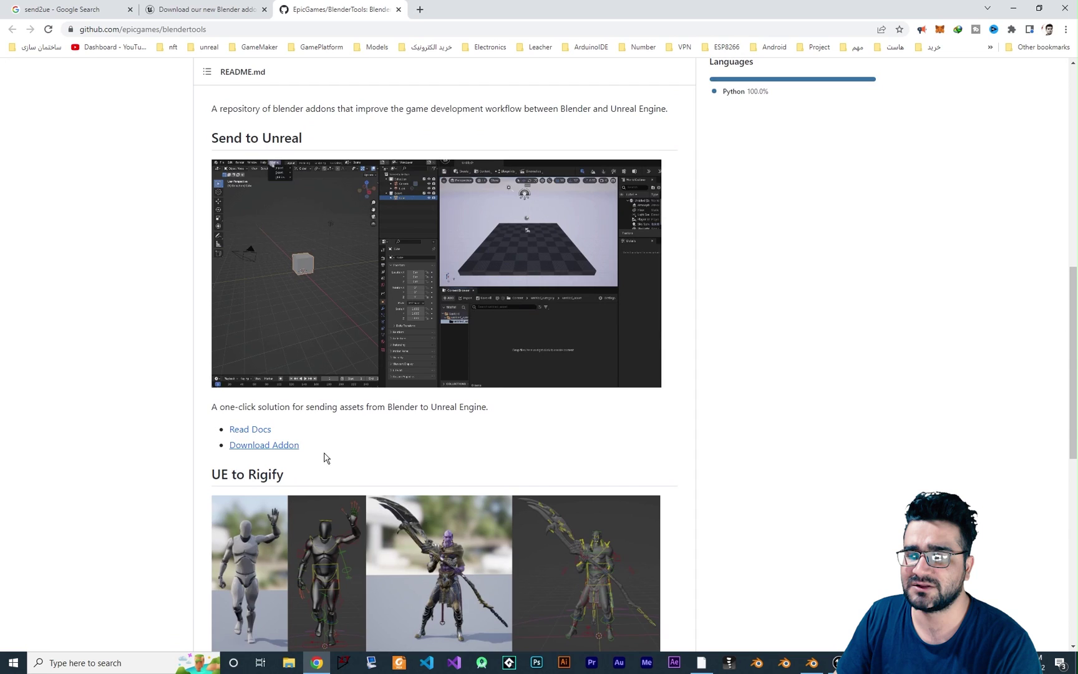
scroll(292, 354, up, 4)
scroll(293, 369, down, 3)
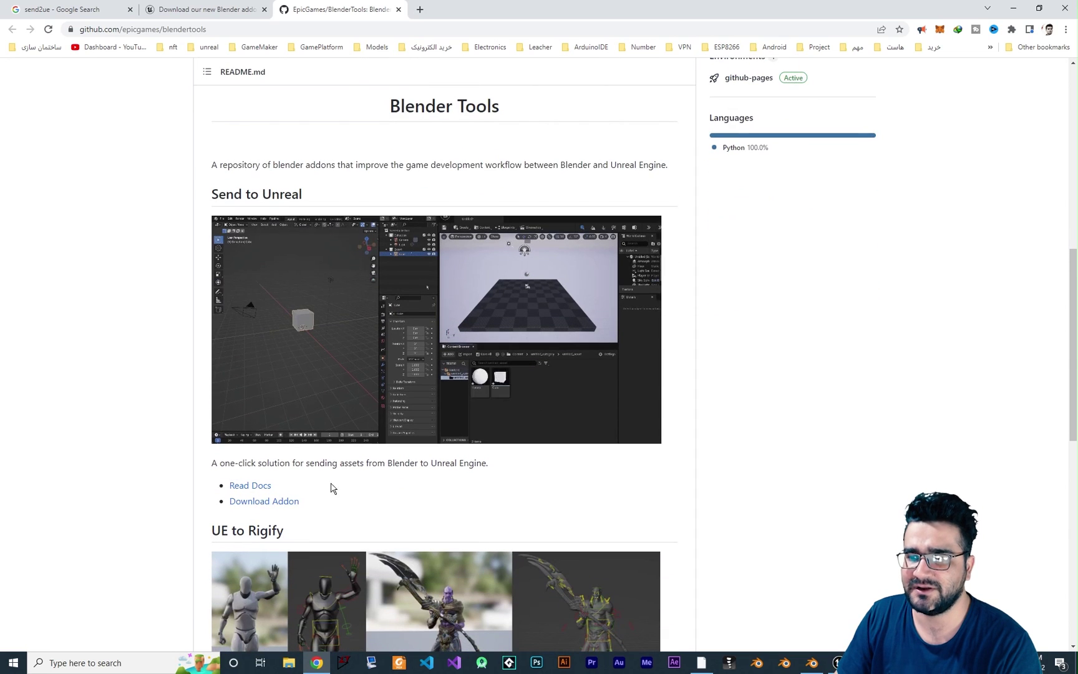
click(270, 503)
scroll(513, 392, down, 5)
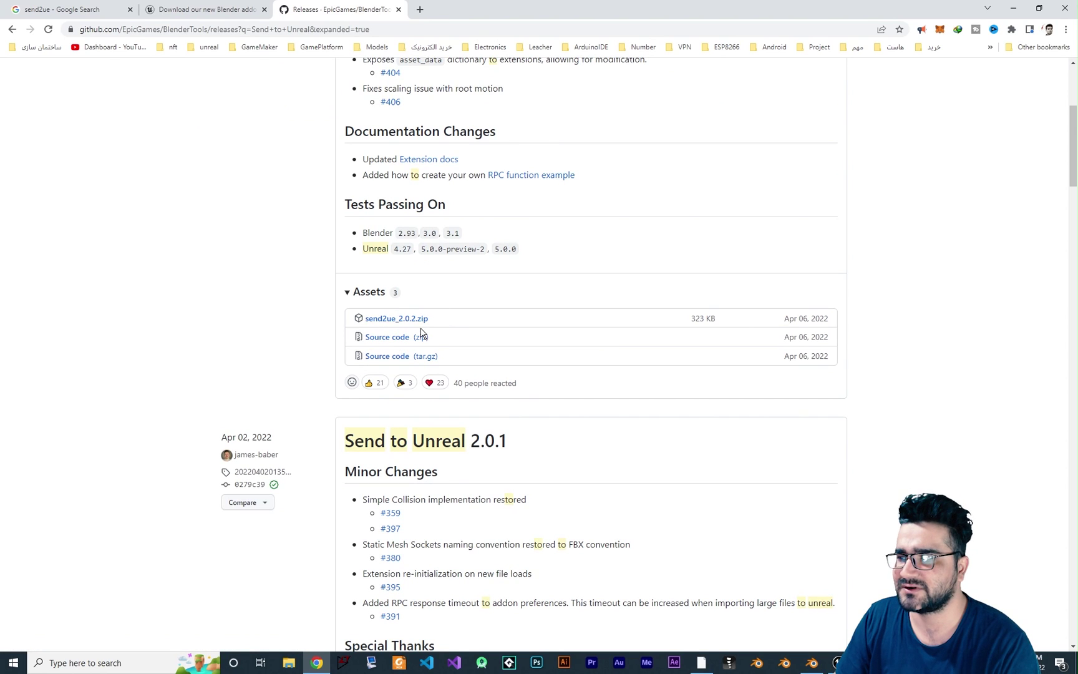
In Blender Preferences, install the add-on from send2ue_2.0.2.zip in the GameMaker downloads folder
click(803, 667)
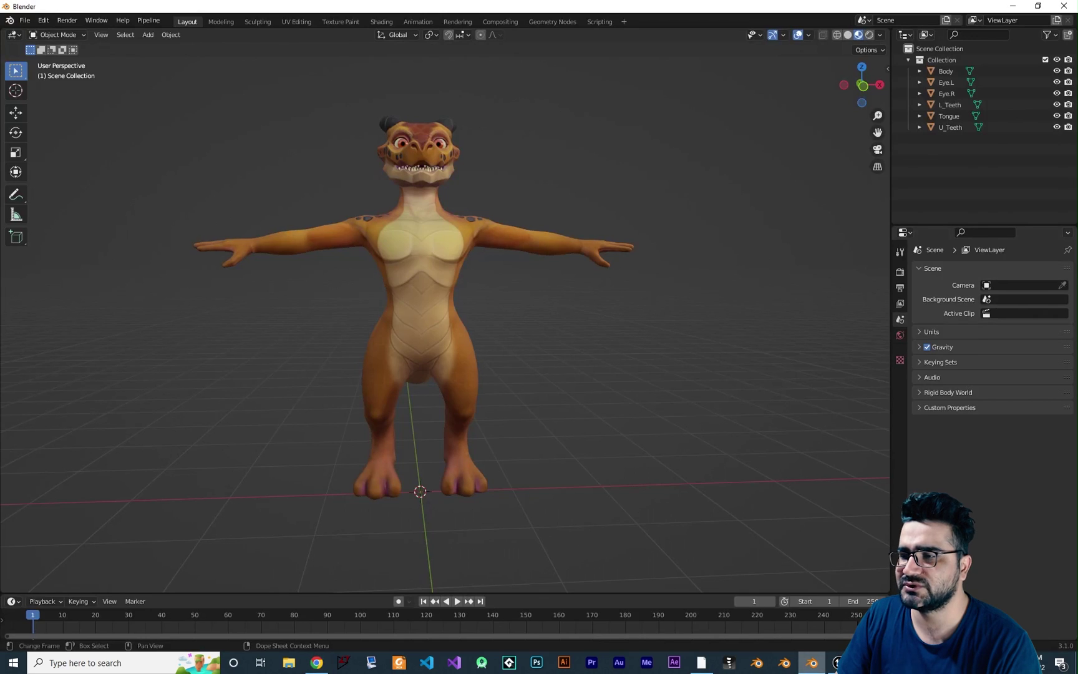
click(43, 20)
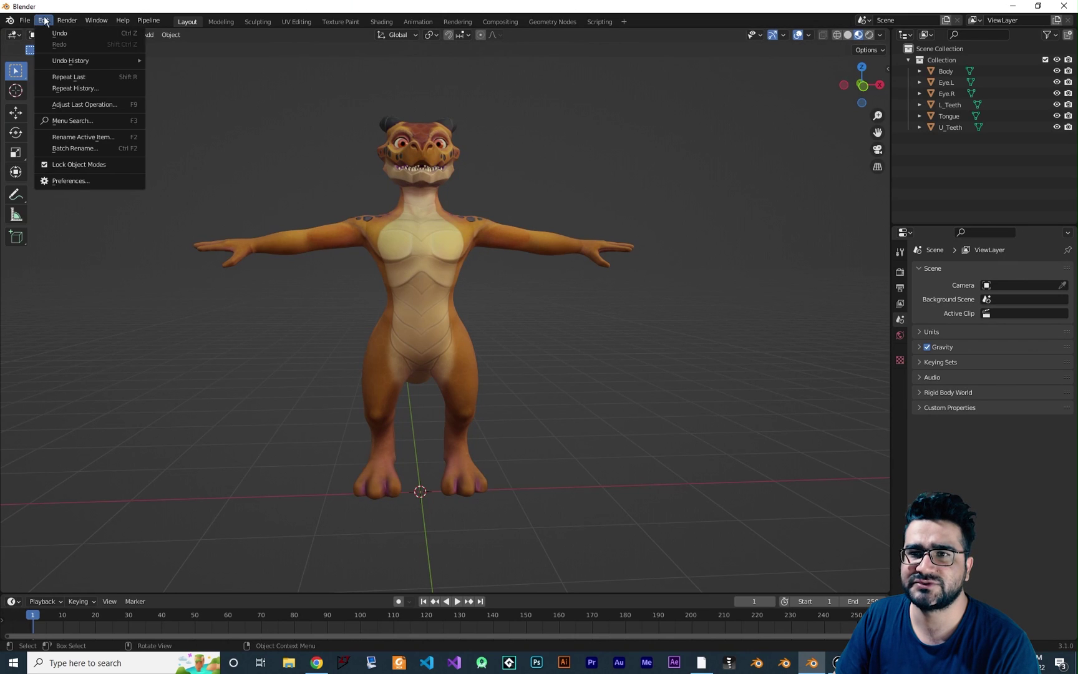
click(80, 179)
click(48, 140)
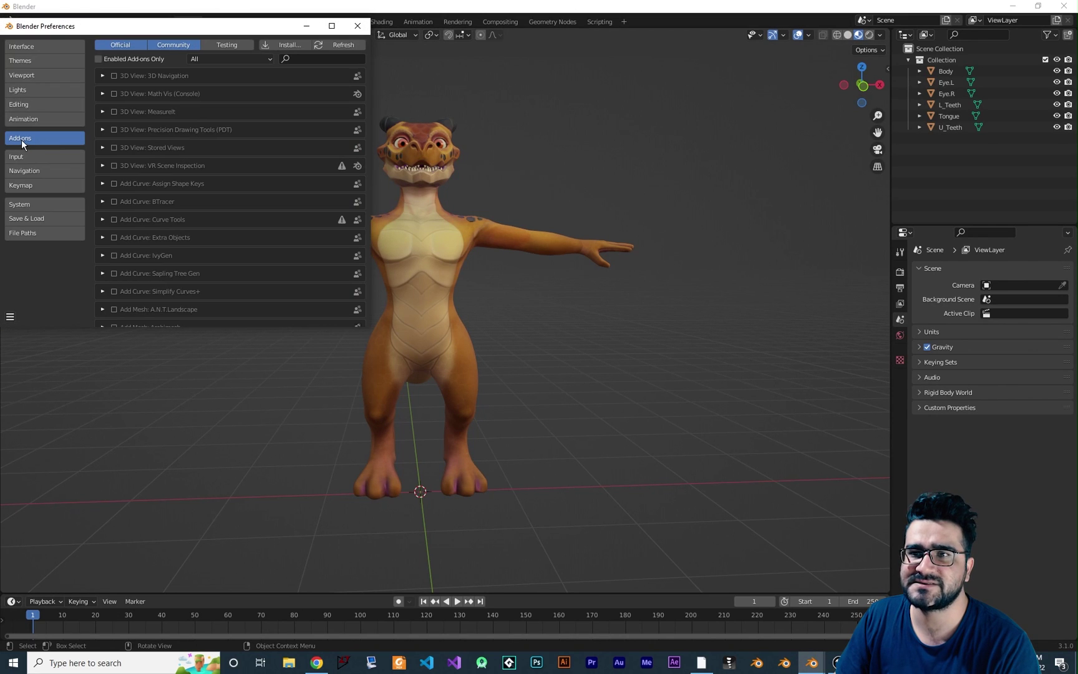
click(279, 42)
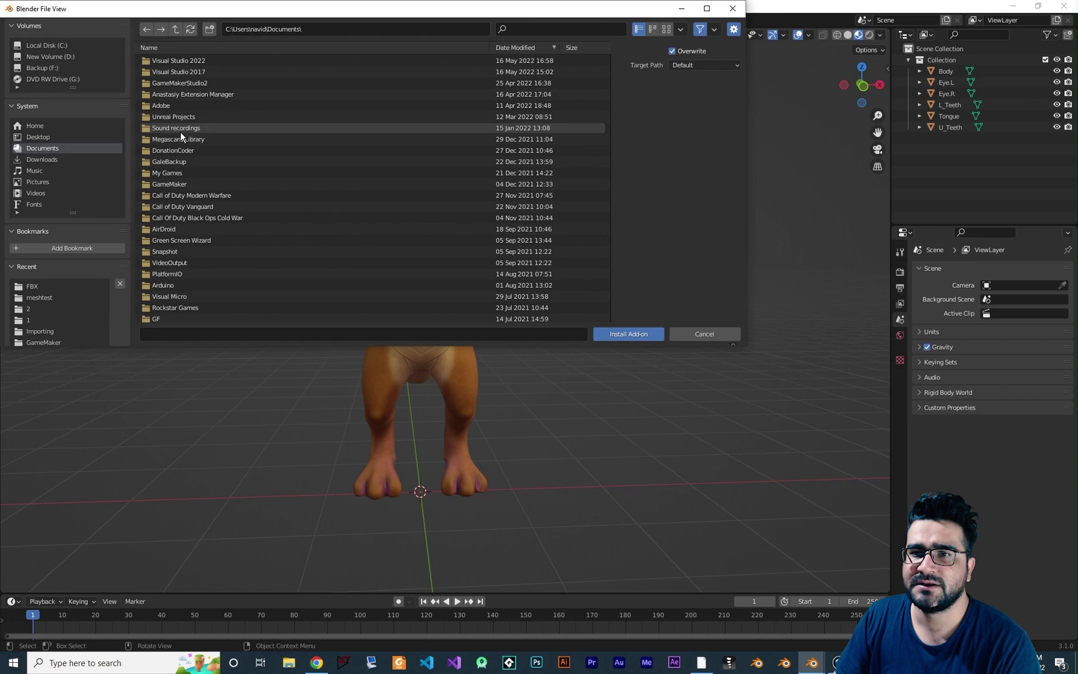
click(56, 56)
double_click(215, 83)
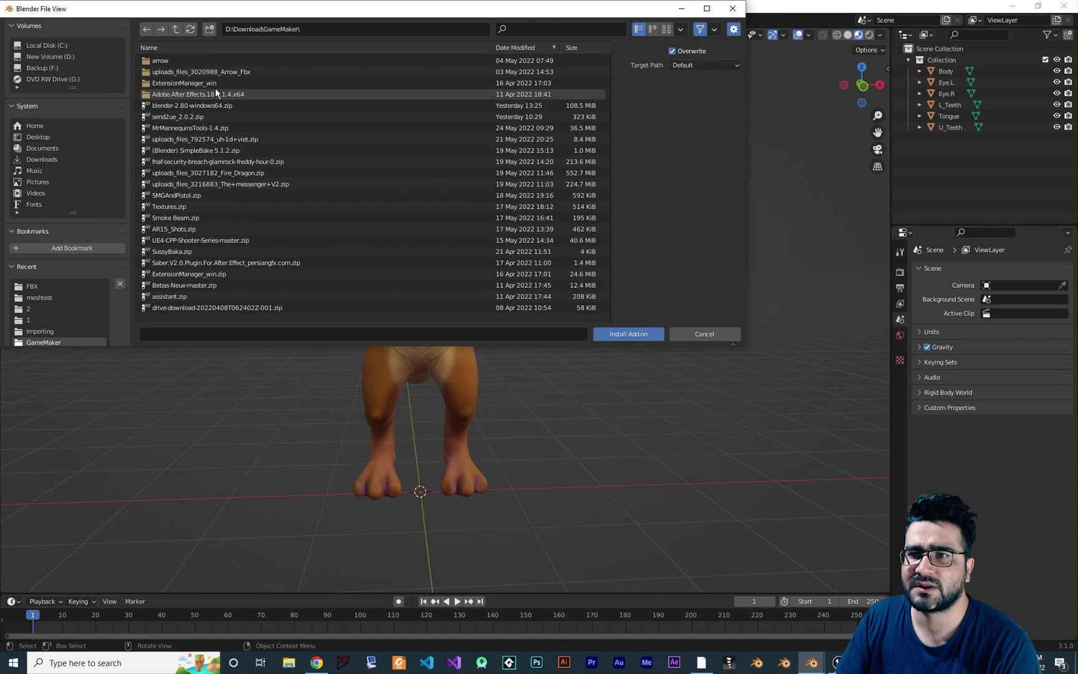
click(170, 117)
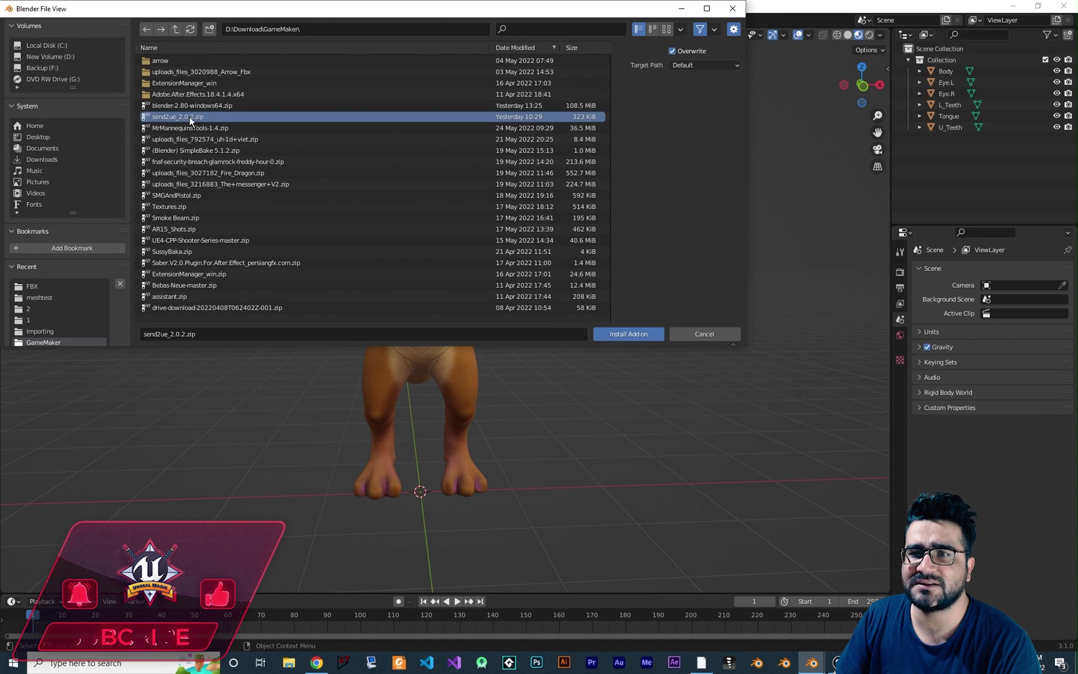
click(628, 334)
Filter add-ons by 'send' to enable Pipeline: Send to Unreal, then close Preferences
click(310, 58)
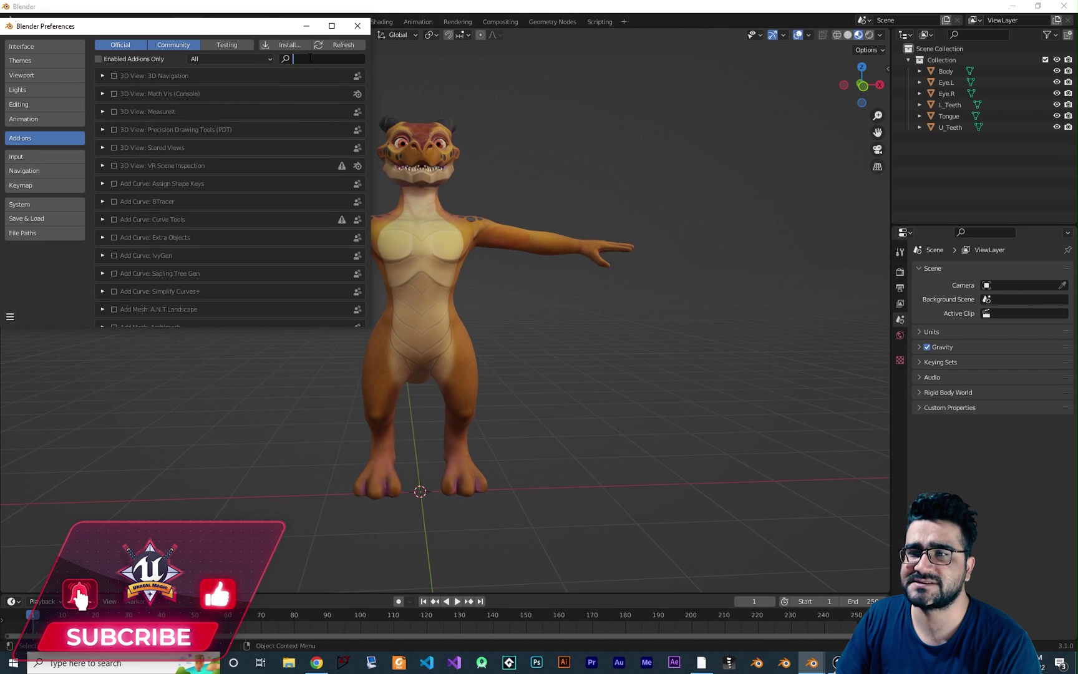
text(send)
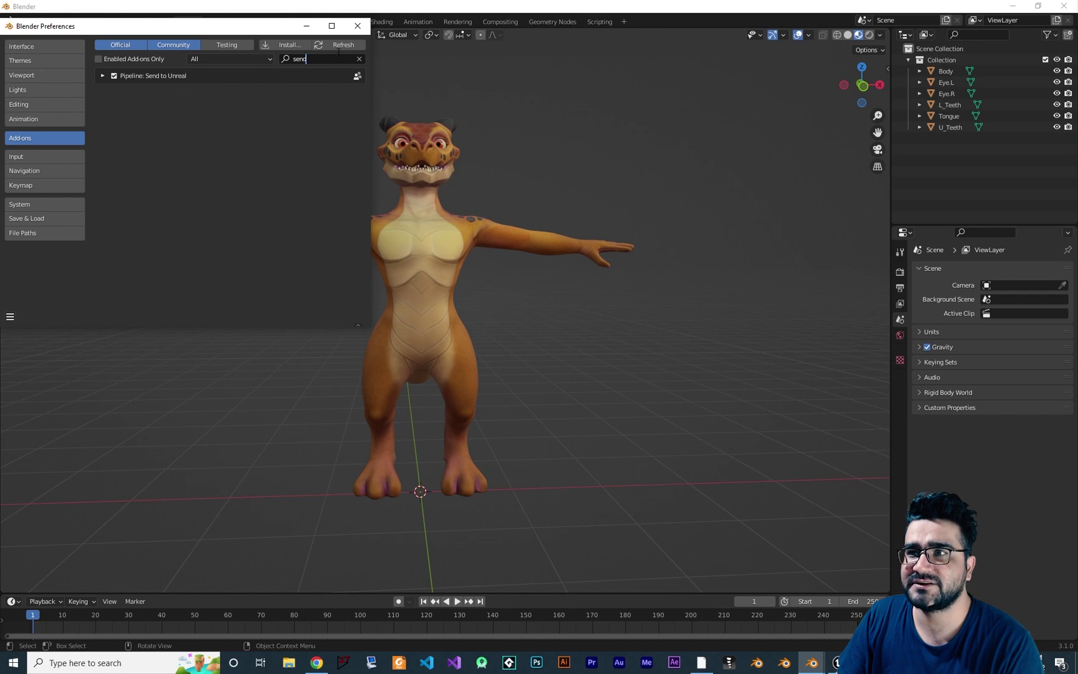
click(358, 27)
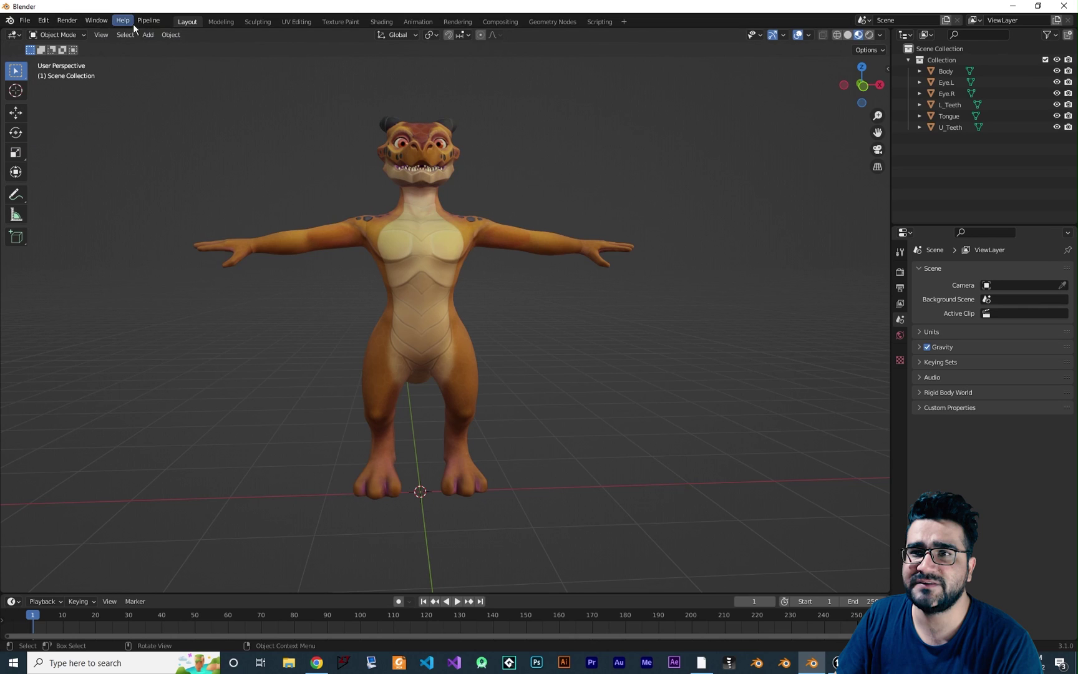
Add an Export collection with Pipeline > Utilities > Create Pre-defined Collections
click(152, 21)
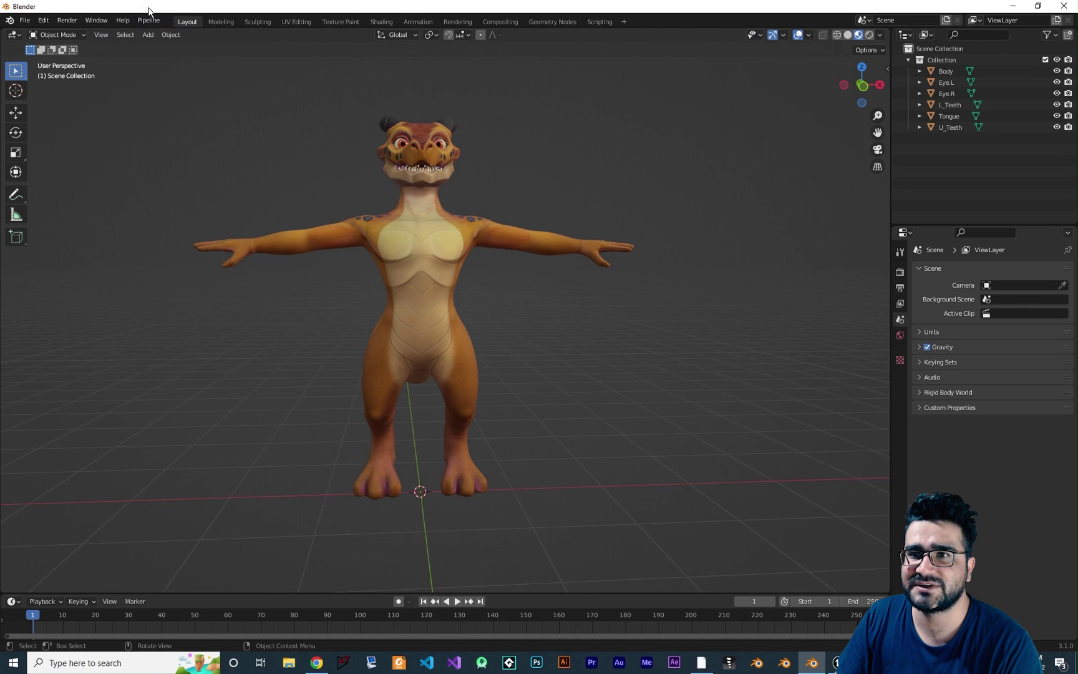
click(149, 23)
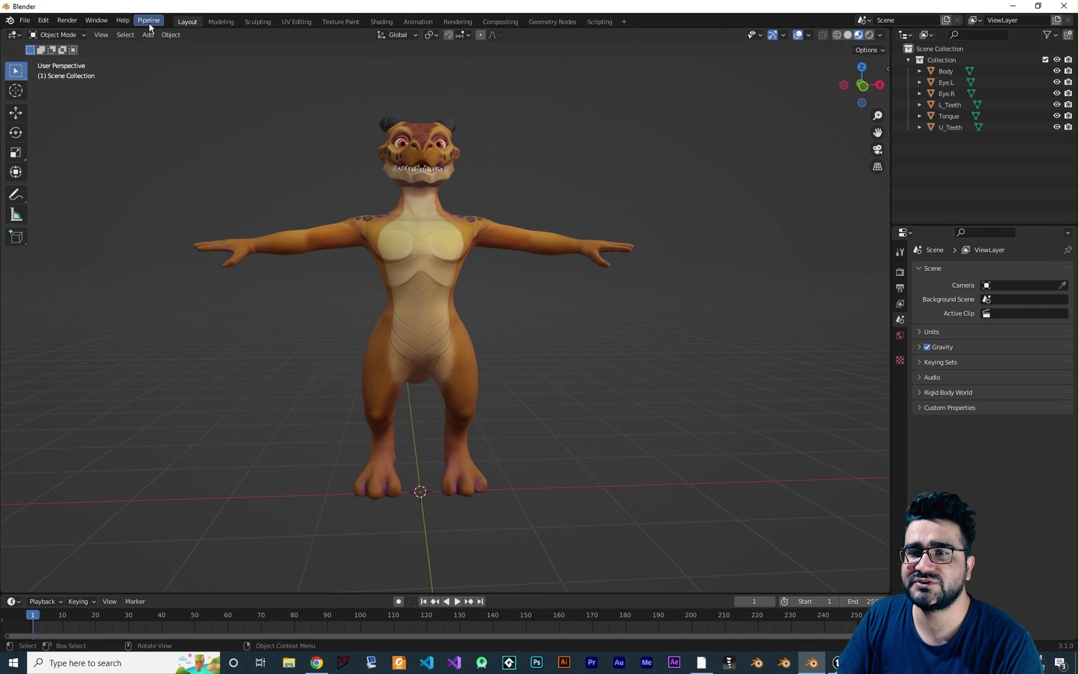
click(153, 21)
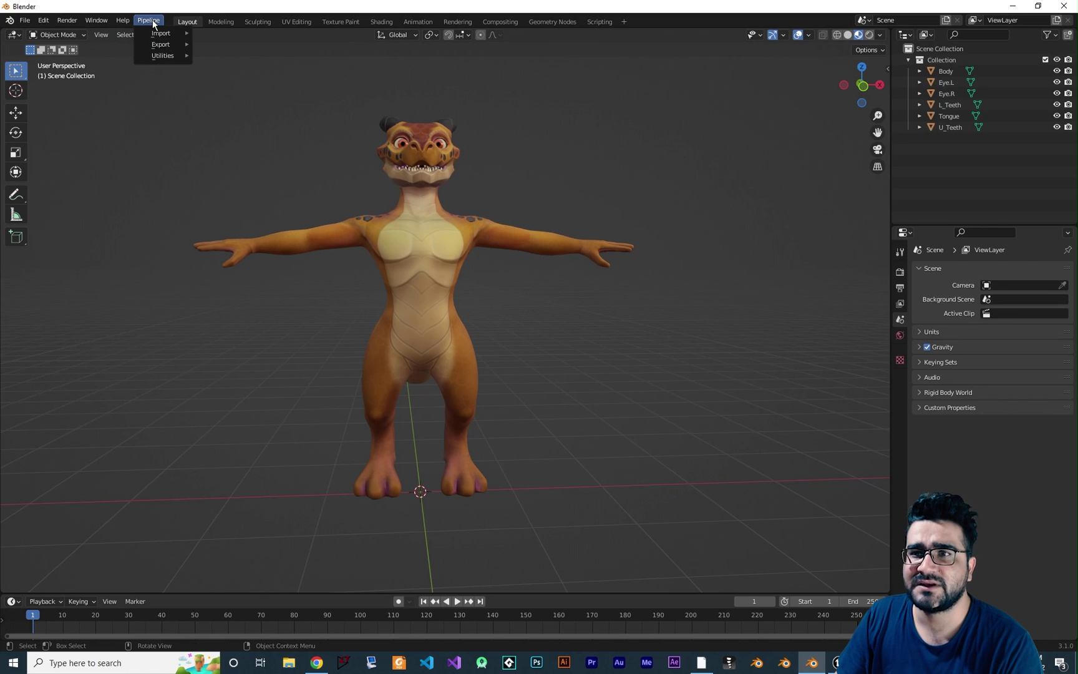
mouse_move(167, 59)
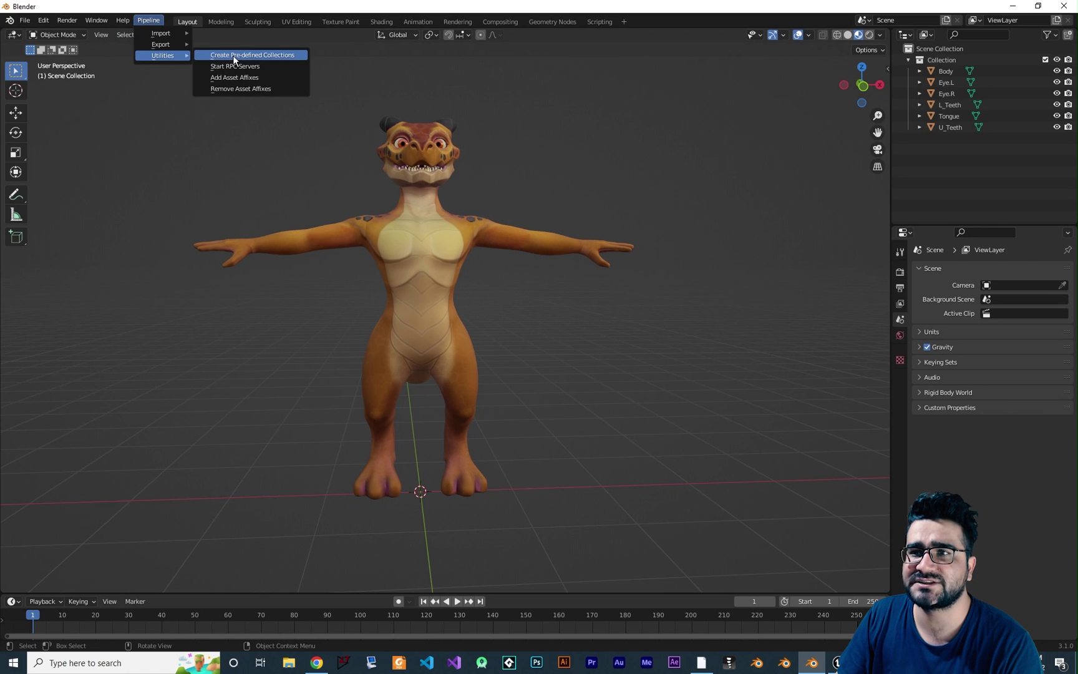
click(256, 56)
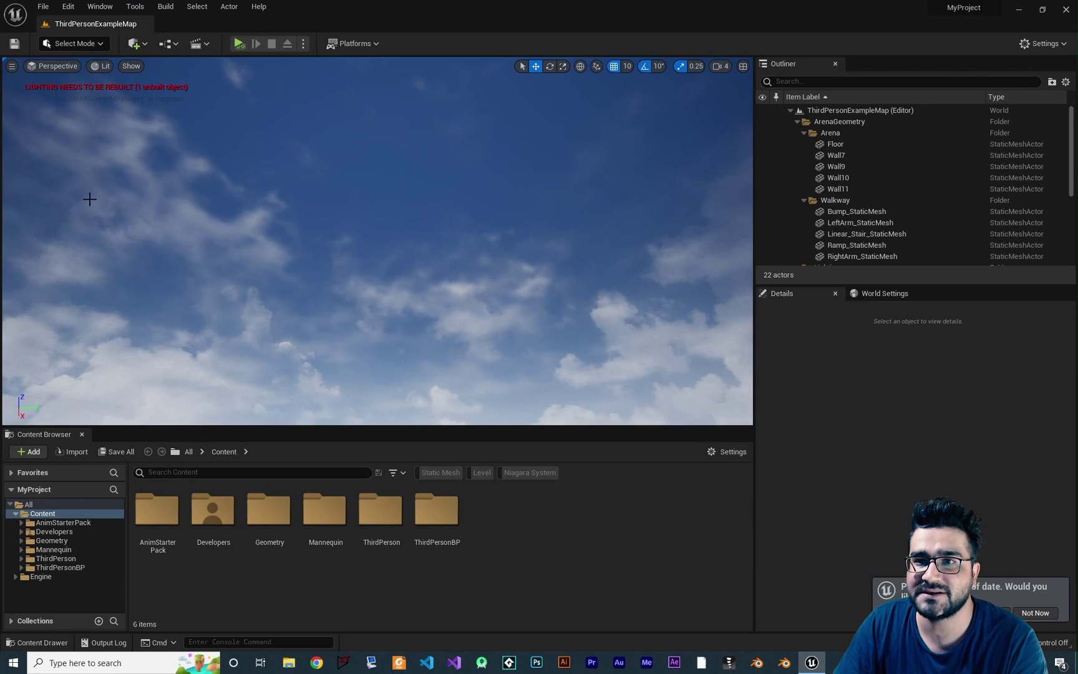
Search Unreal's Plugins for 'ph' and 'script' to confirm the Python and Editor Scripting plugins are enabled
click(89, 199)
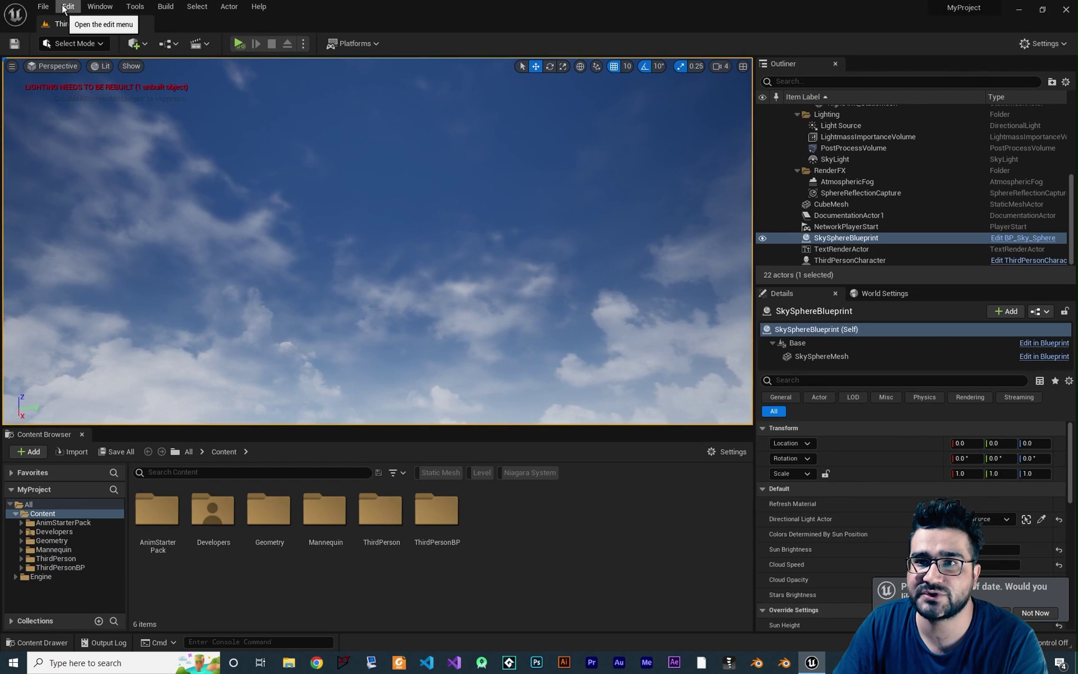
click(67, 6)
click(109, 185)
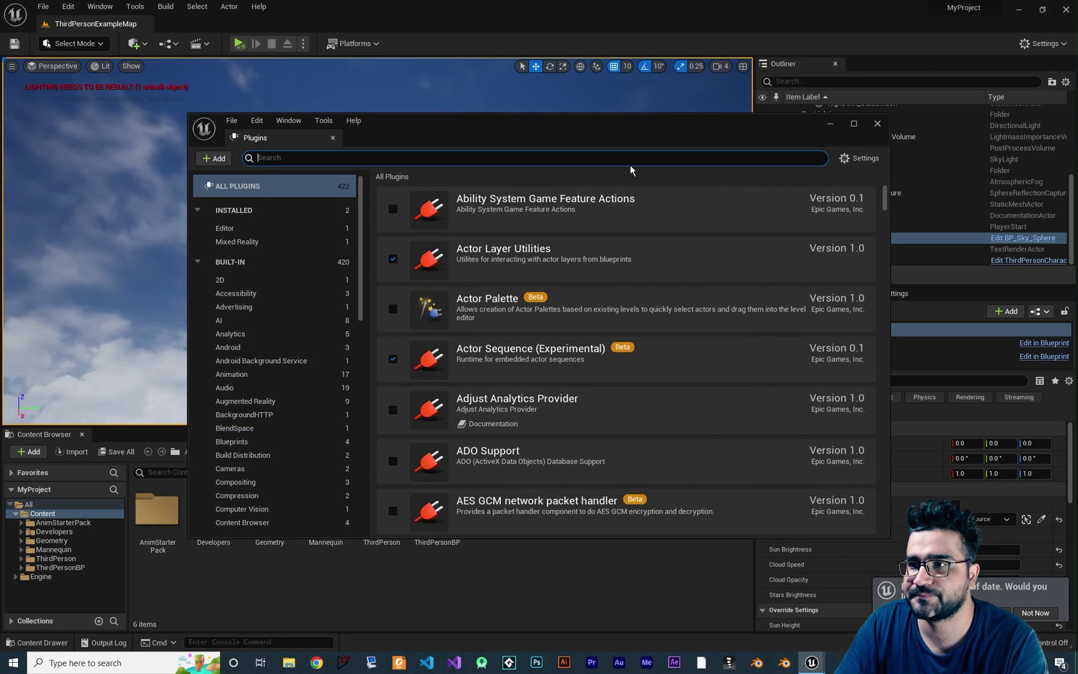
text(pyt)
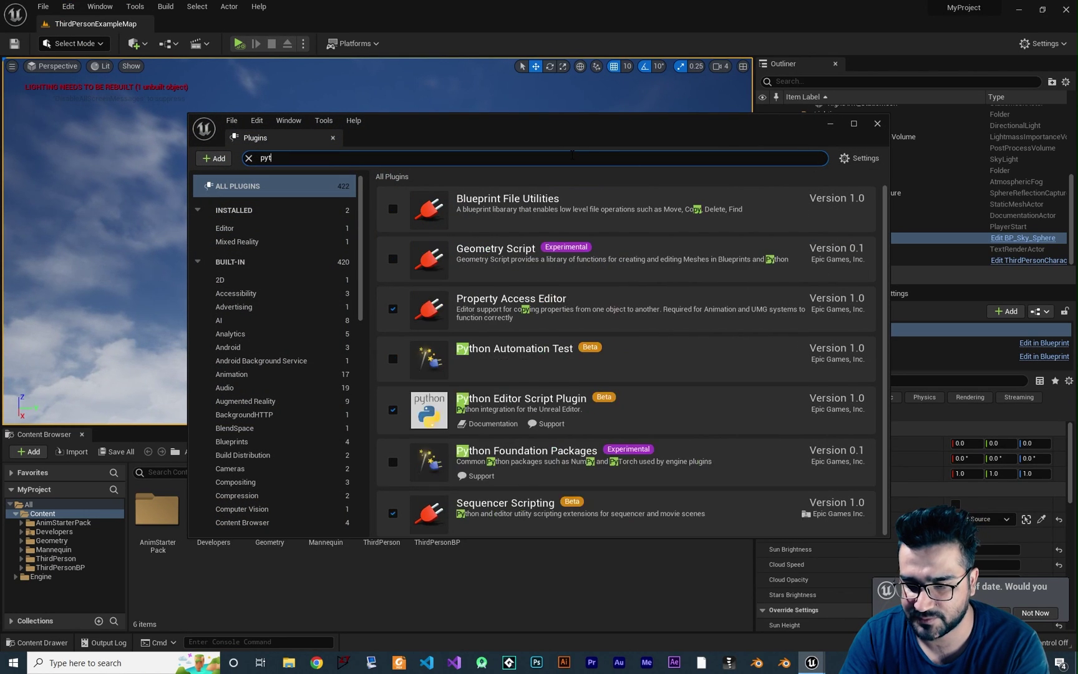
text(ho)
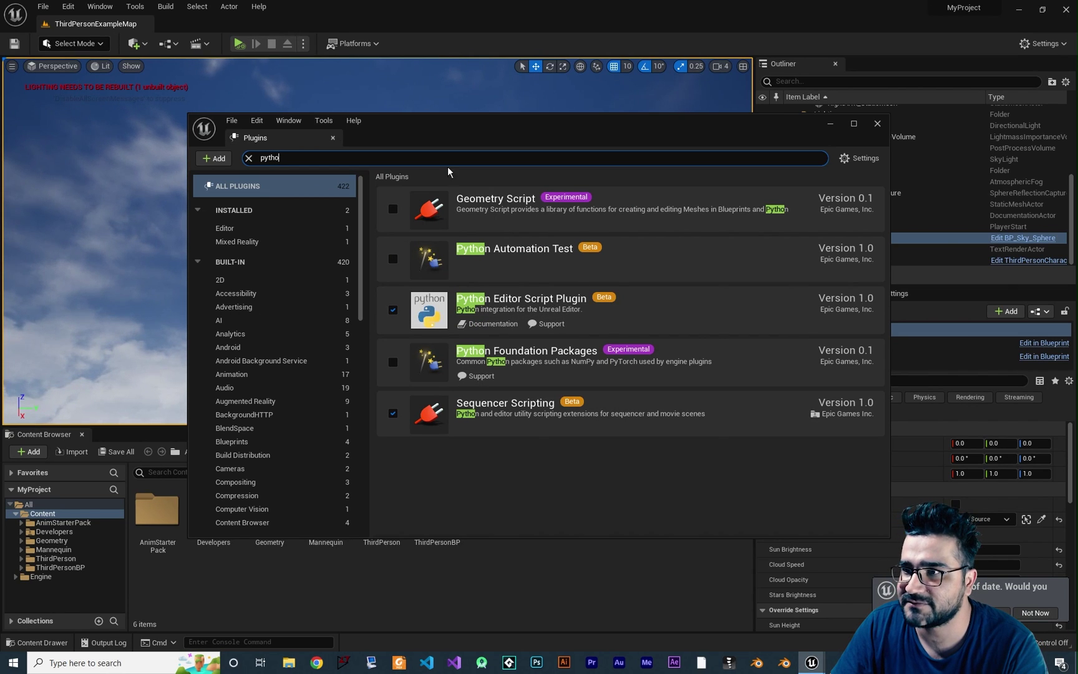
text(script)
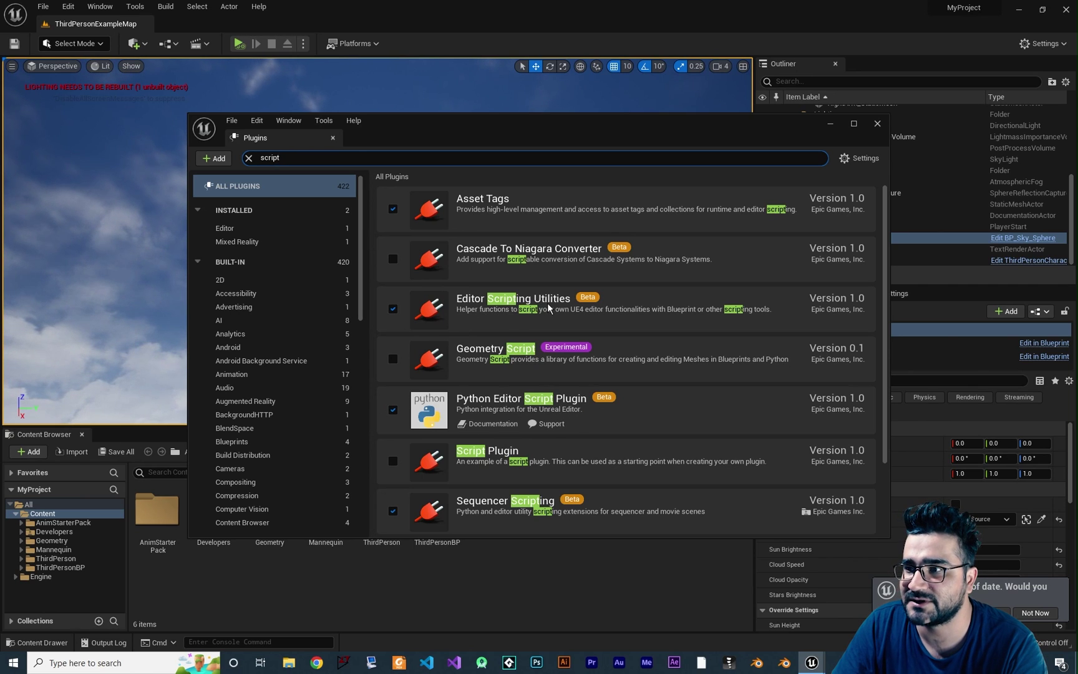
Close Plugins and check the CPU performance setting in Editor Preferences with a 'cpu' search
click(879, 125)
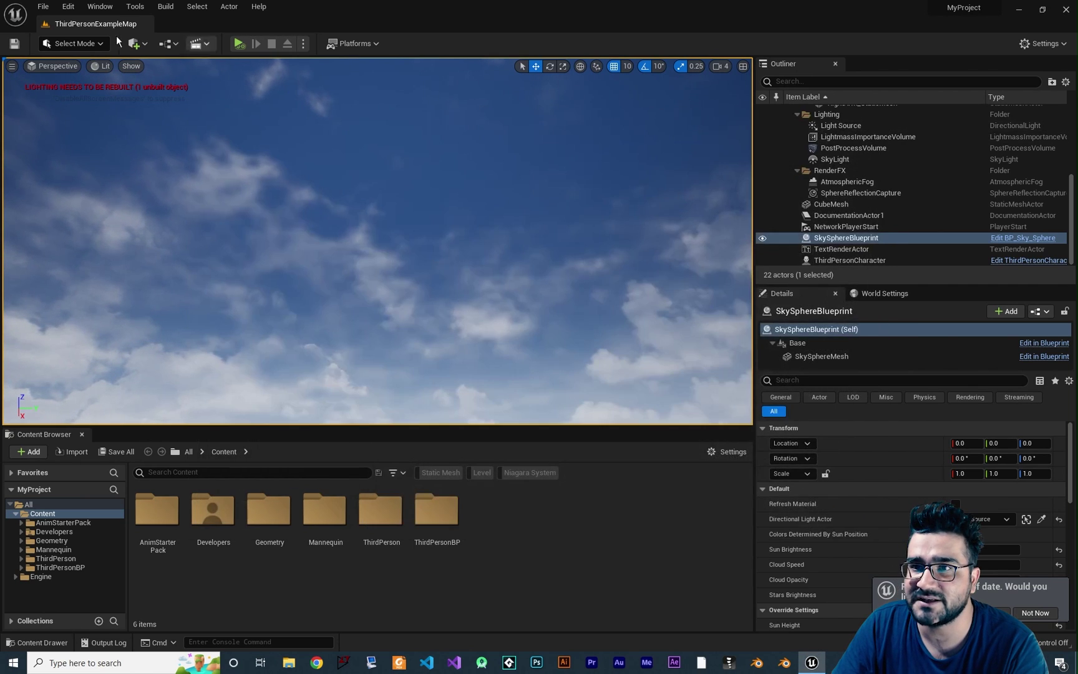
click(68, 7)
click(122, 163)
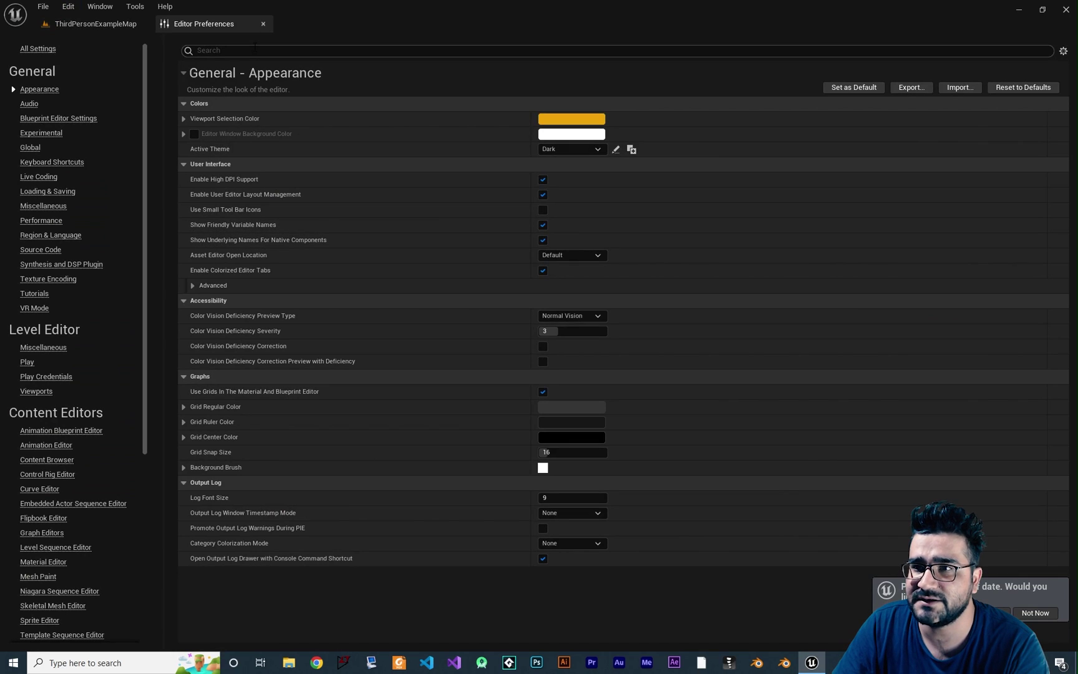
text(cpu)
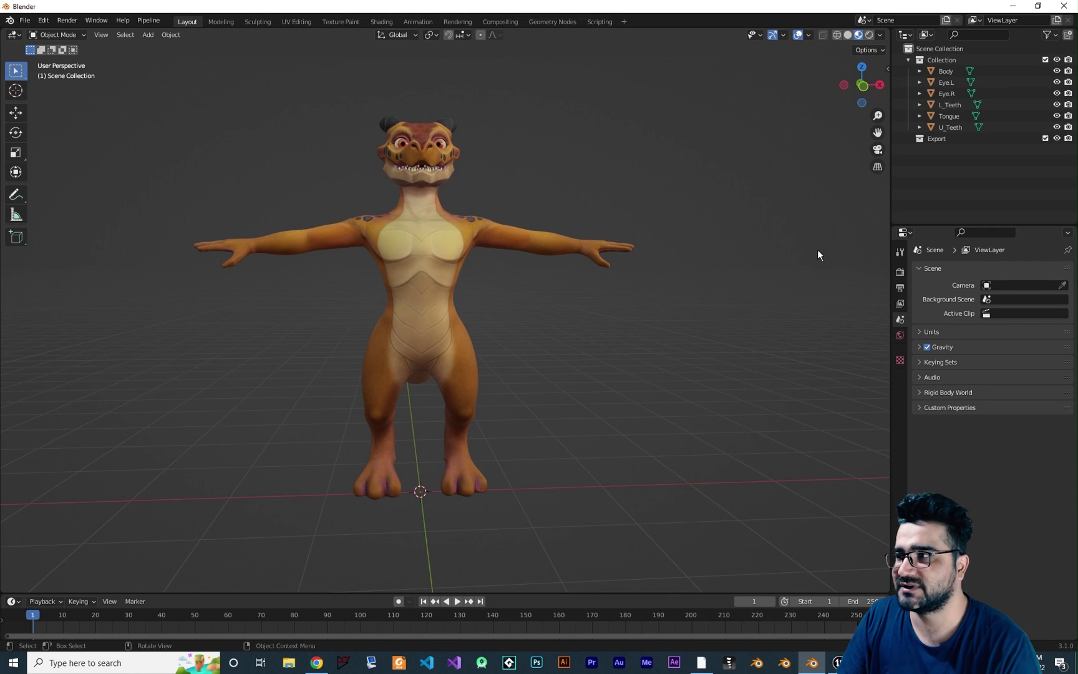
Move the kobold's Body through U_Teeth objects into the Export collection in the Outliner
click(946, 70)
middle_drag(599, 334, 590, 334)
drag(969, 82, 974, 159)
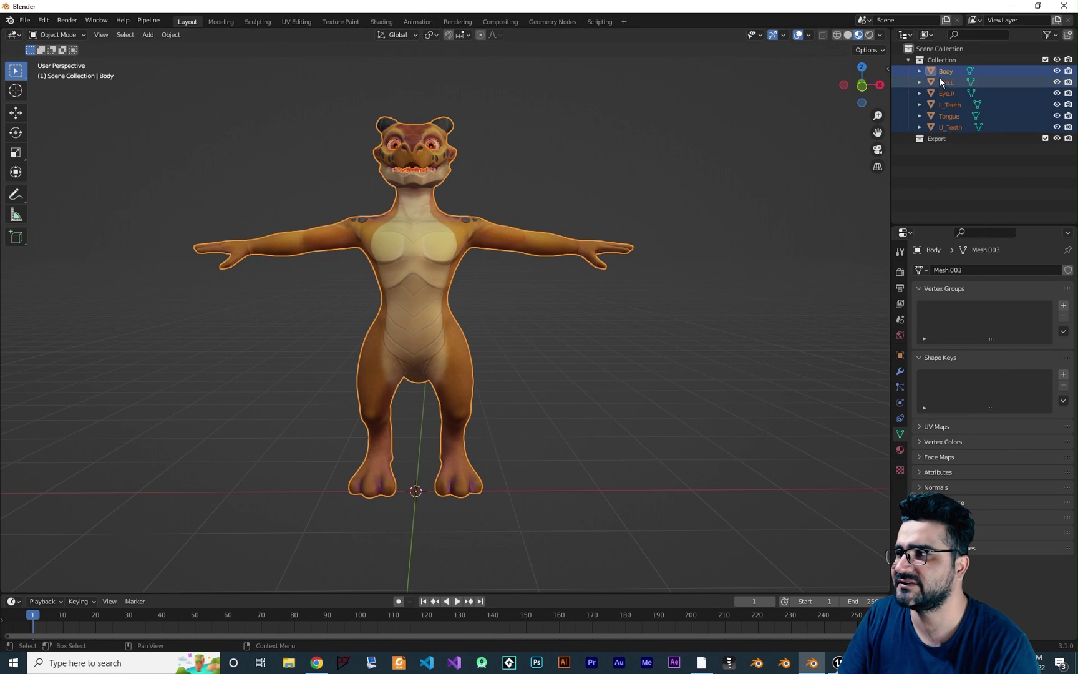
drag(945, 70, 939, 140)
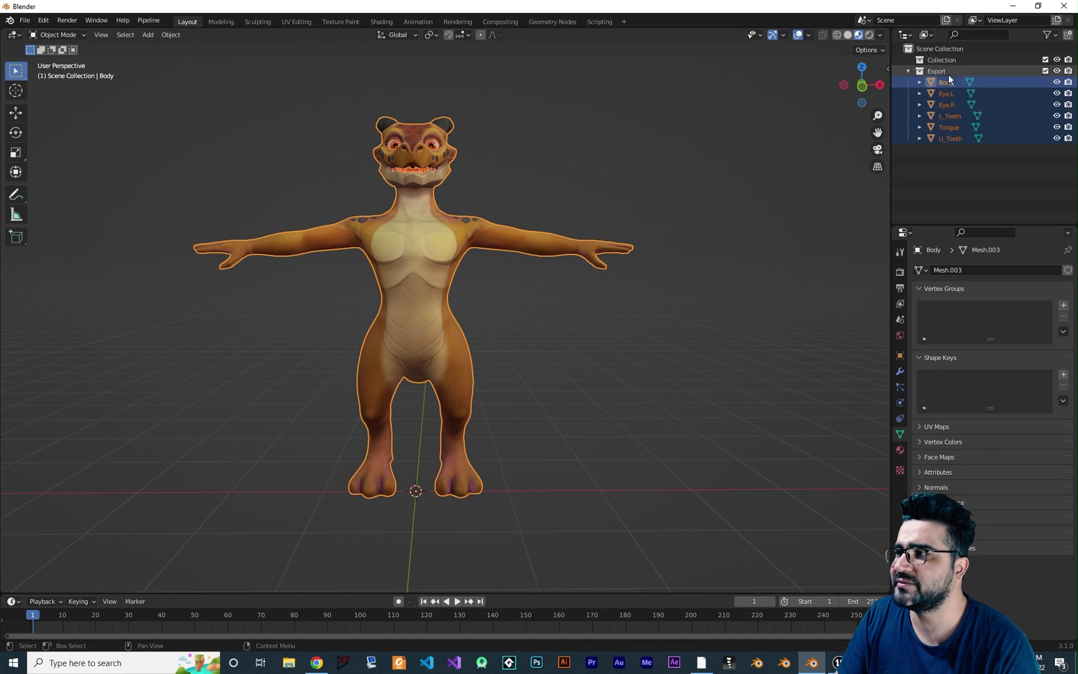
Export the meshes with Pipeline > Export > Send to Unreal
click(149, 20)
mouse_move(187, 50)
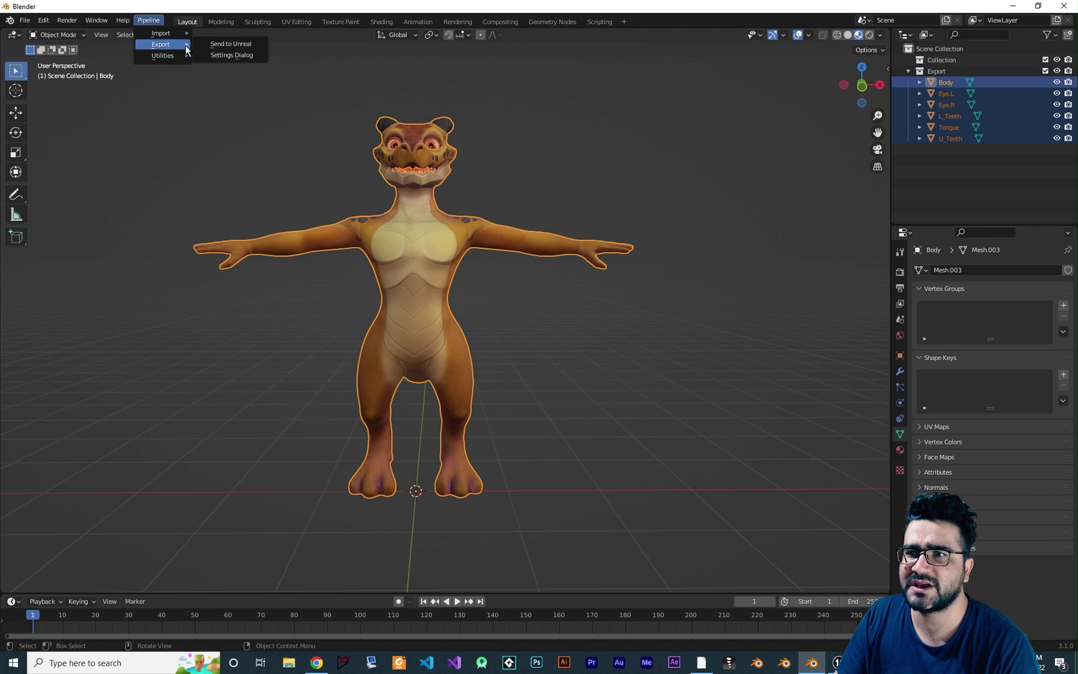
click(232, 44)
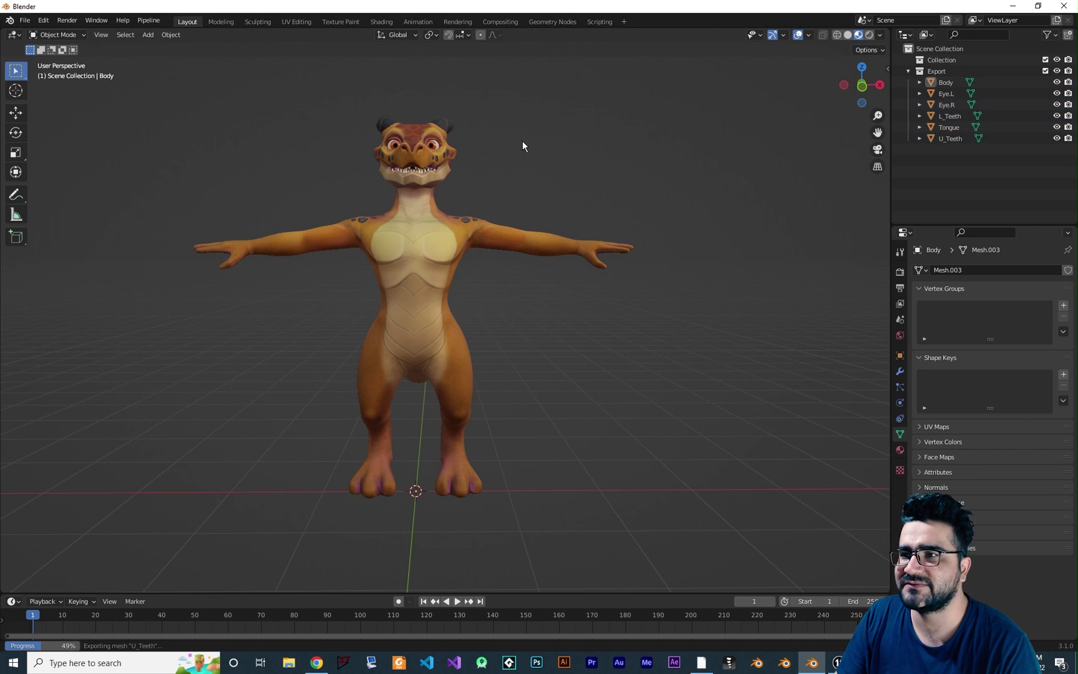
In Unreal, open Content/untitled_category/untitled_asset and inspect the imported Body mesh
mouse_move(838, 663)
click(773, 611)
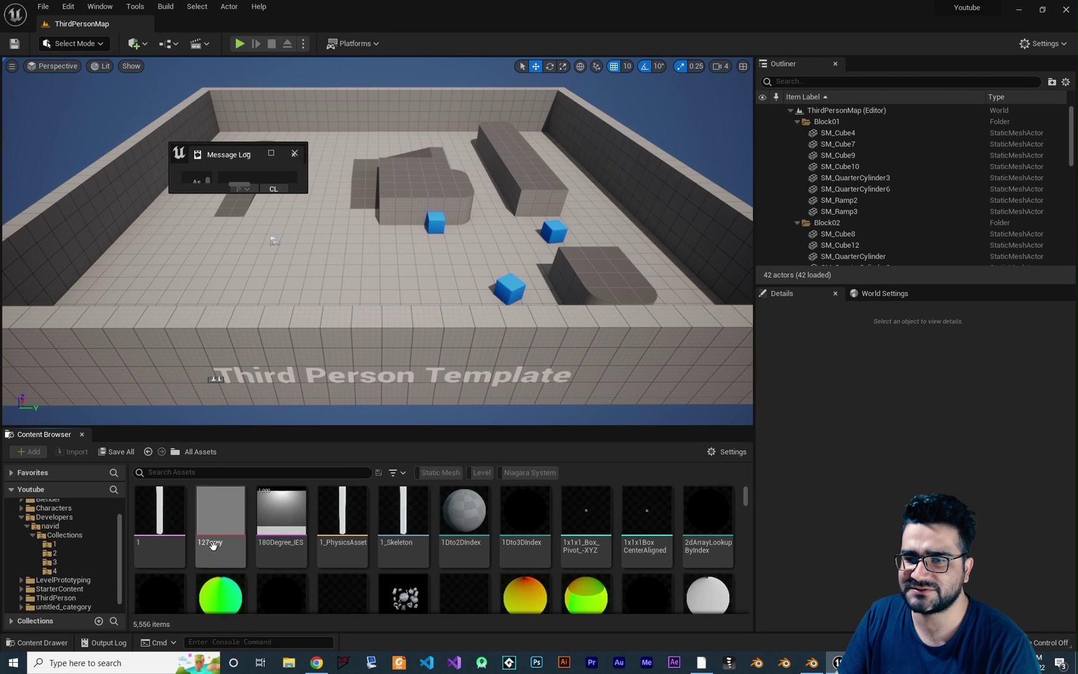
scroll(71, 596, down, 1)
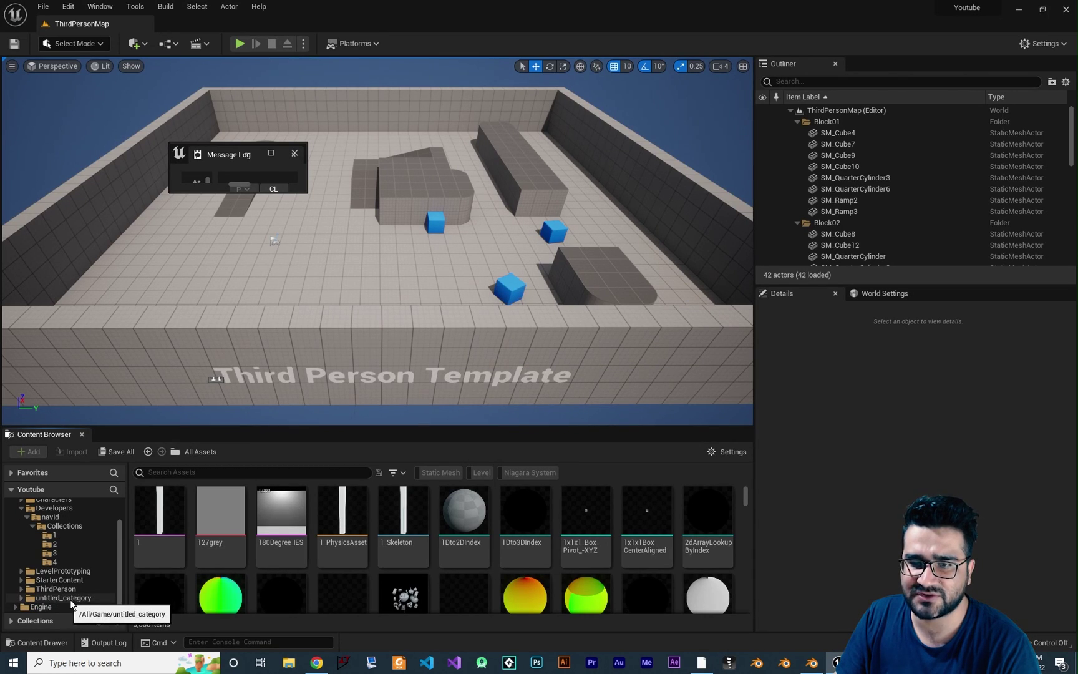
click(65, 598)
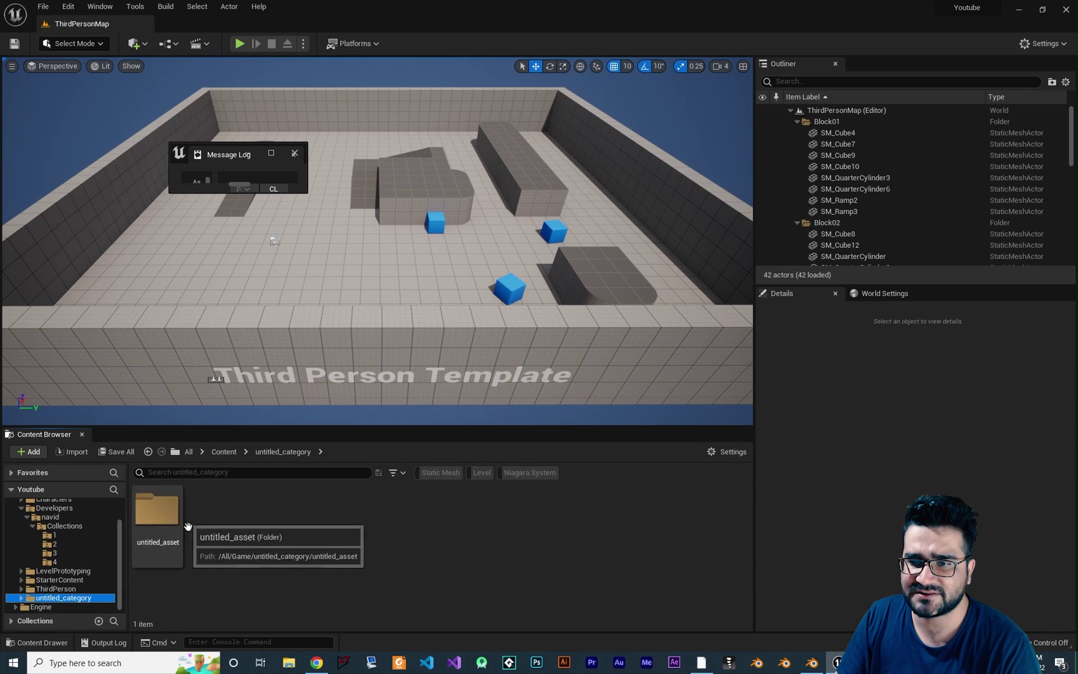
double_click(168, 538)
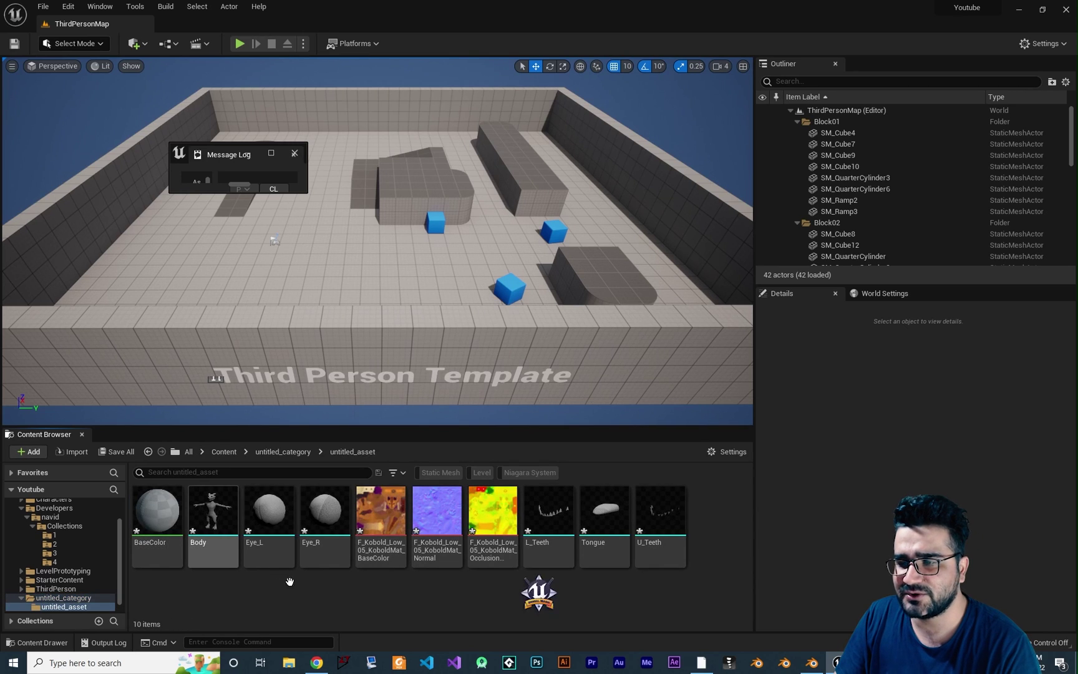
double_click(218, 510)
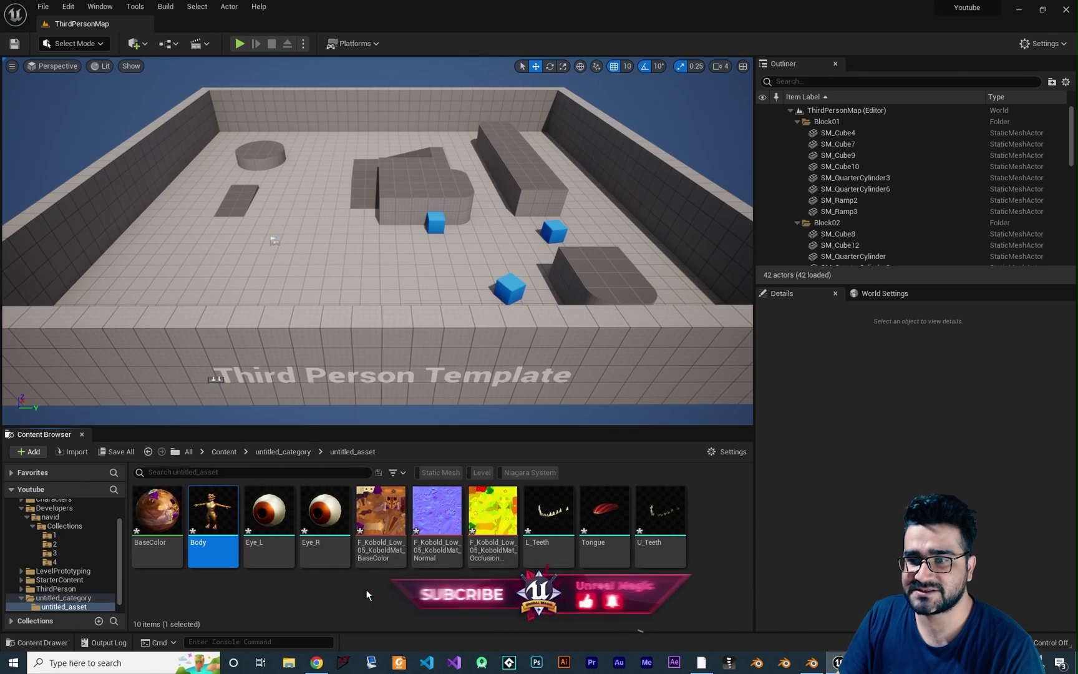
Place the six kobold meshes in the Third Person level, frame them, and tile Unreal right, Blender left
ctrl+click(269, 511)
ctrl+click(324, 510)
ctrl+click(548, 510)
ctrl+click(661, 510)
ctrl+click(589, 518)
drag(588, 518, 232, 261)
key(f)
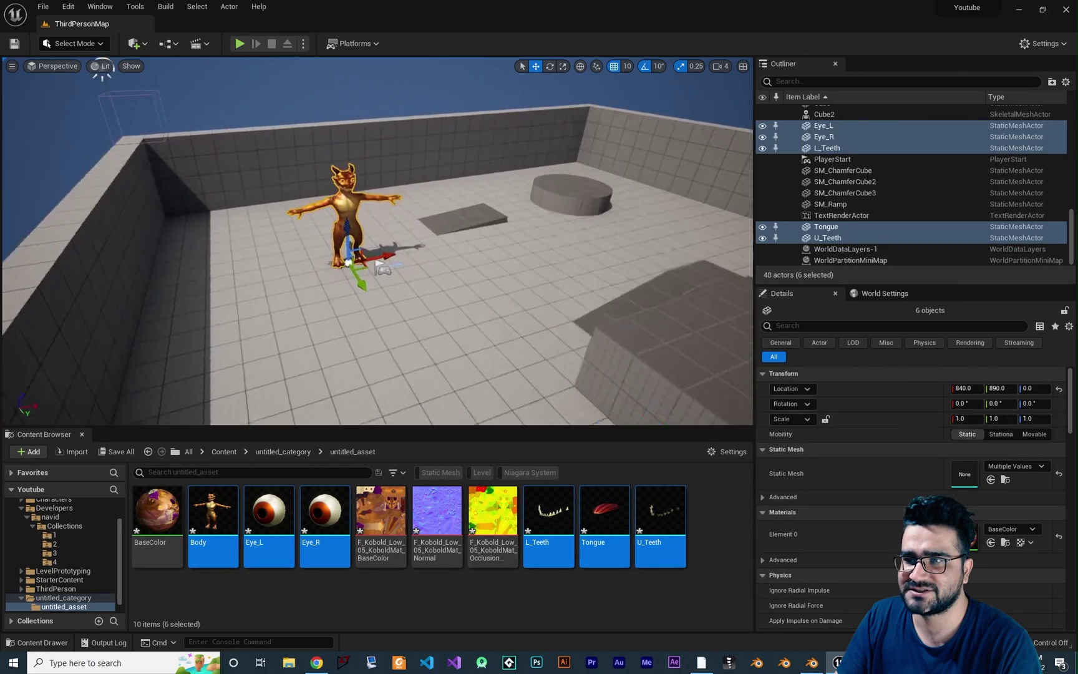
click(427, 95)
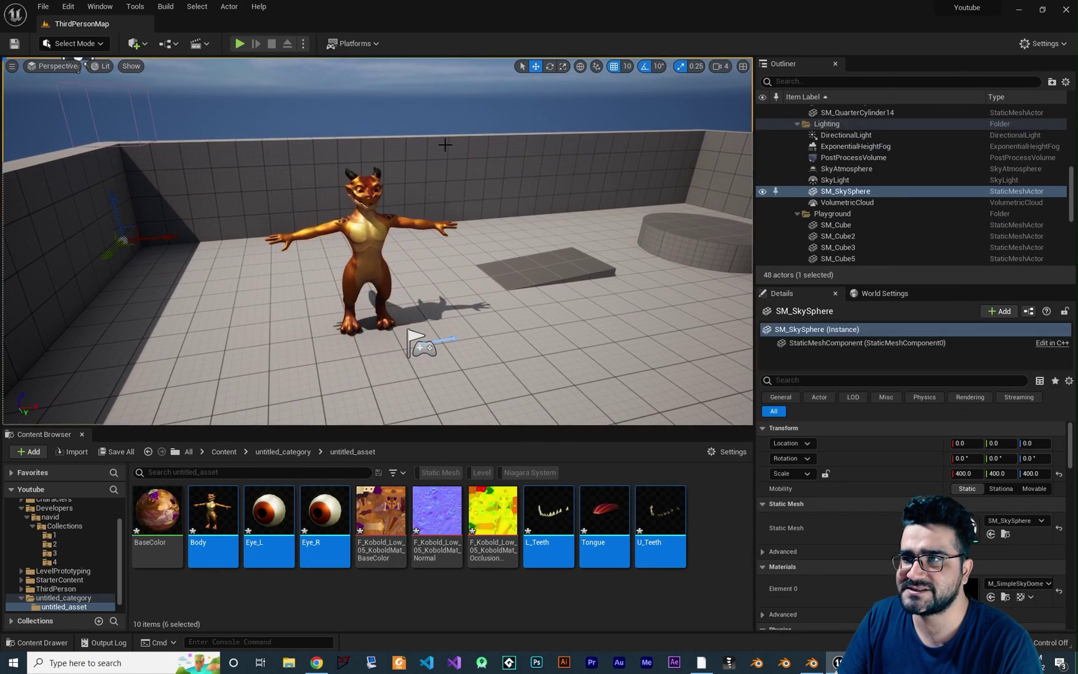
drag(430, 5, 1077, 249)
click(152, 127)
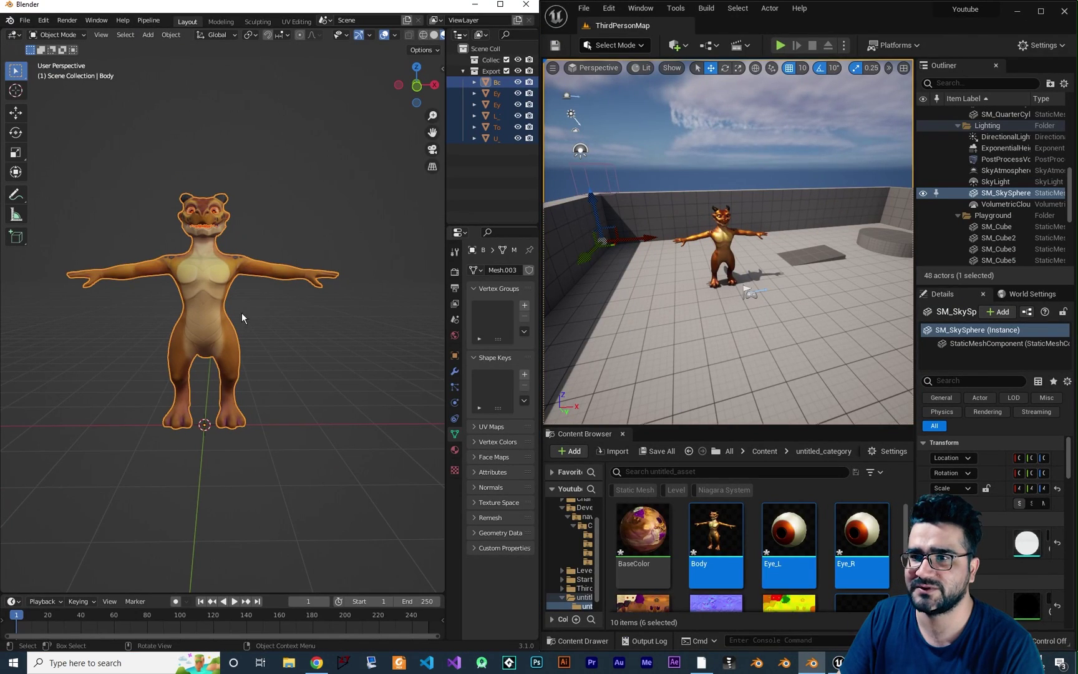
Scale the kobold down and lower it along Z onto the ground grid
middle_drag(293, 341, 280, 292)
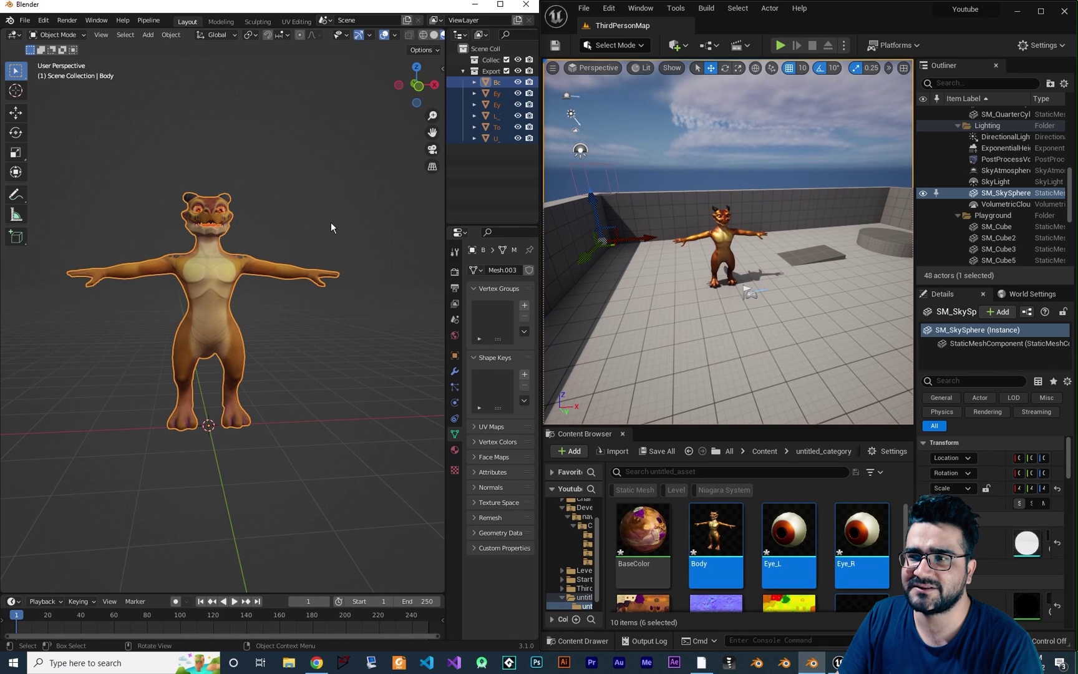
key(s)
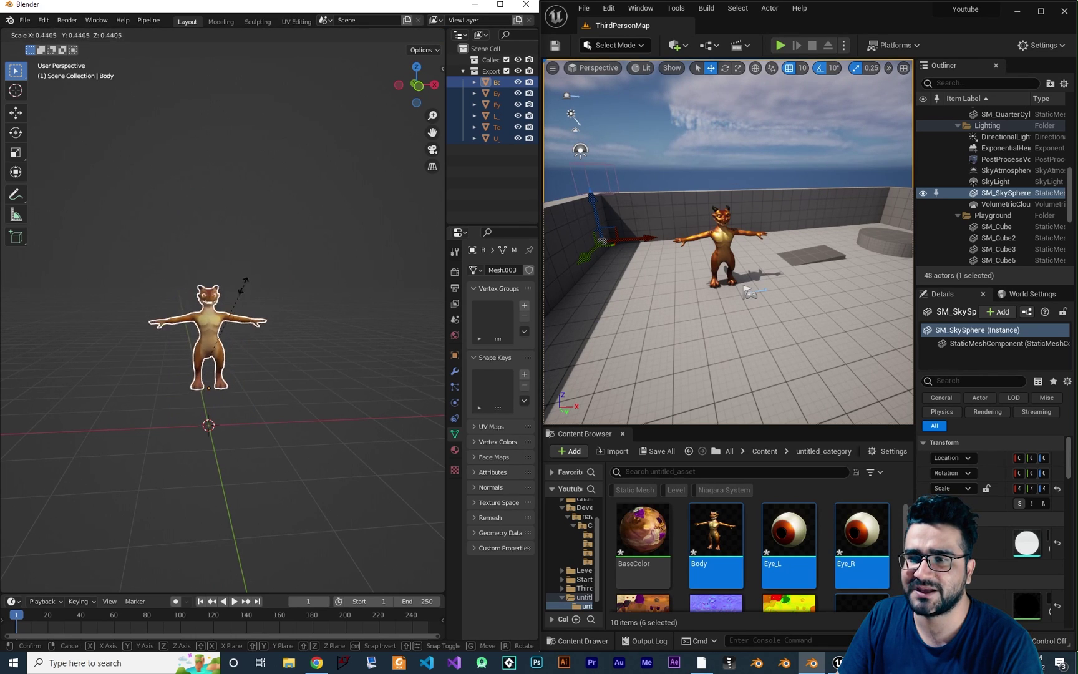
click(240, 306)
key(g)
key(z)
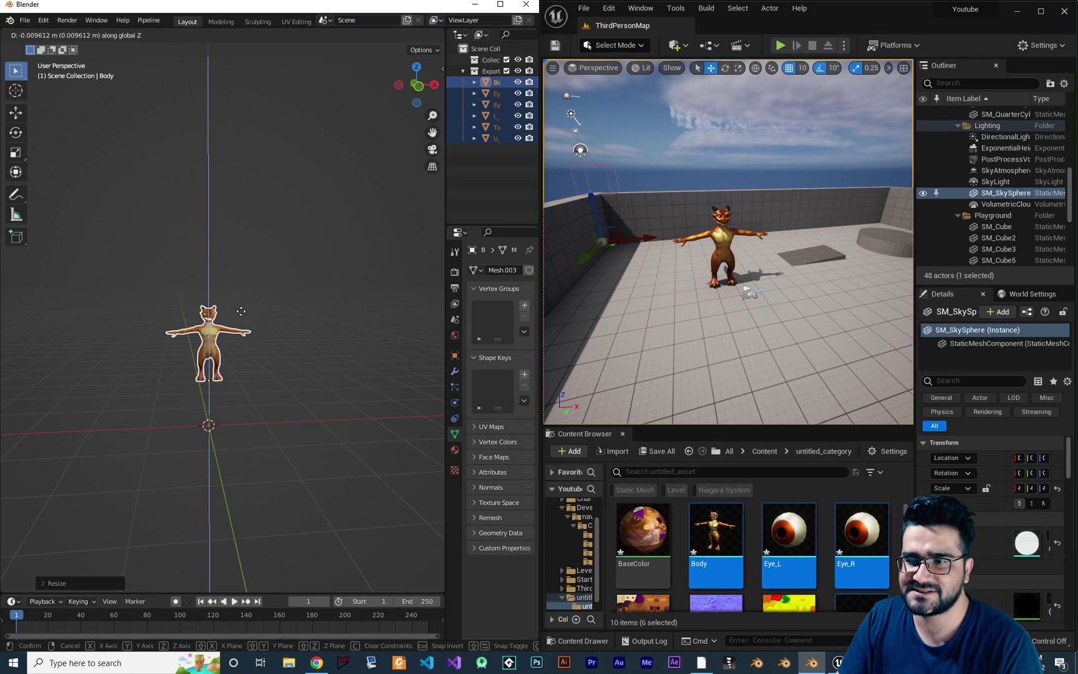
click(245, 375)
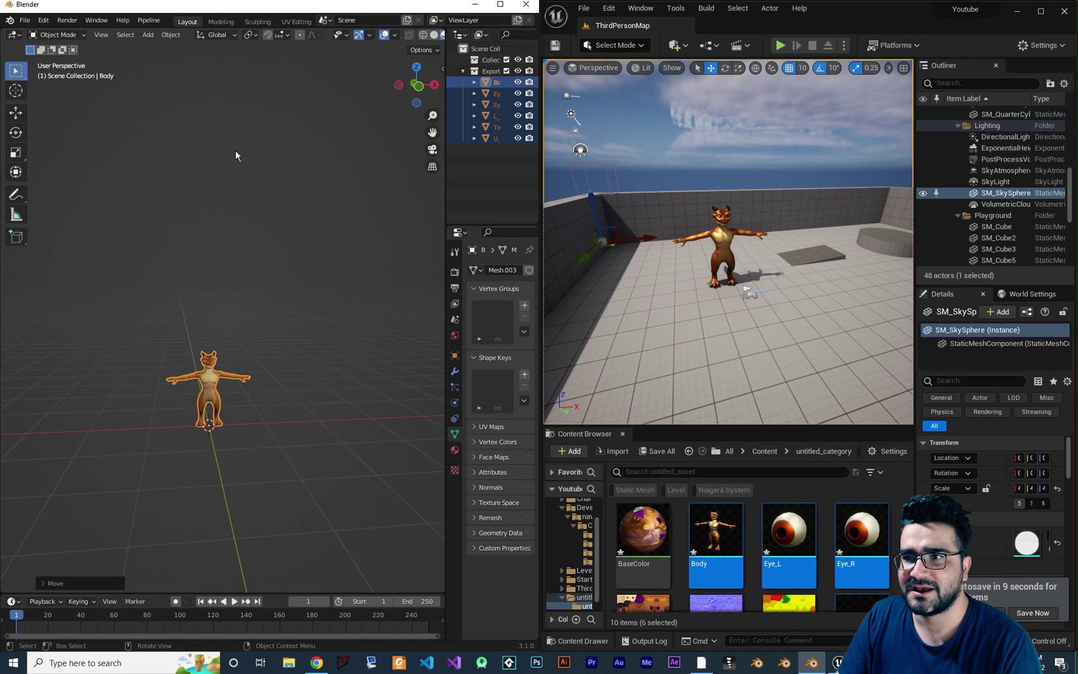
Re-send the kobold to Unreal and zoom in on its textured result in the level
mouse_move(169, 44)
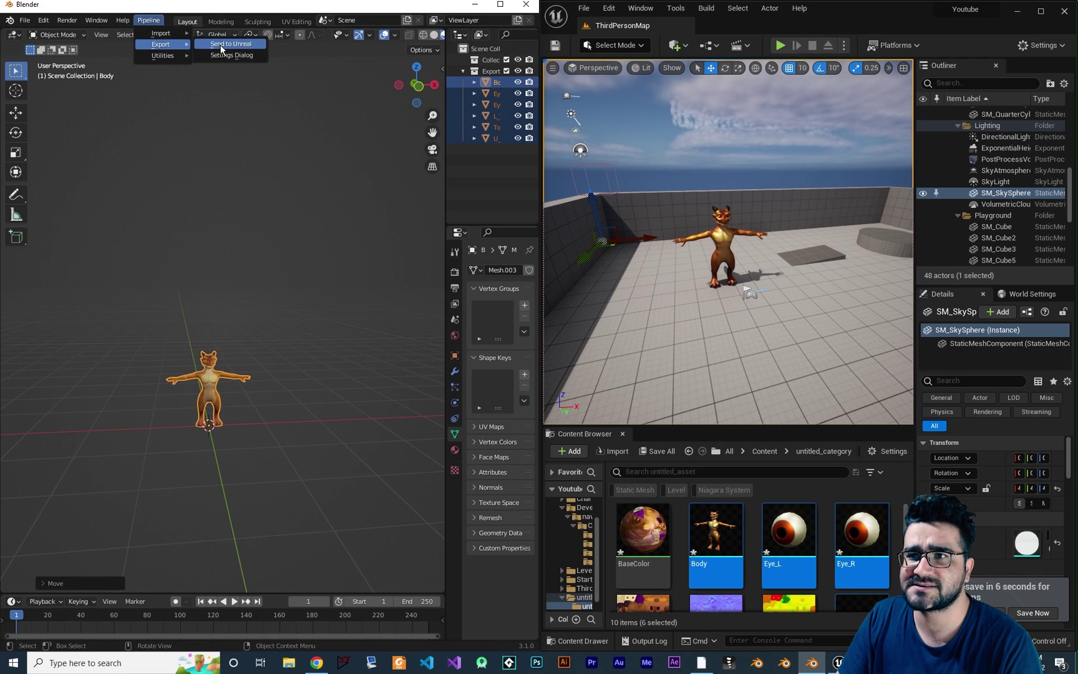
click(229, 45)
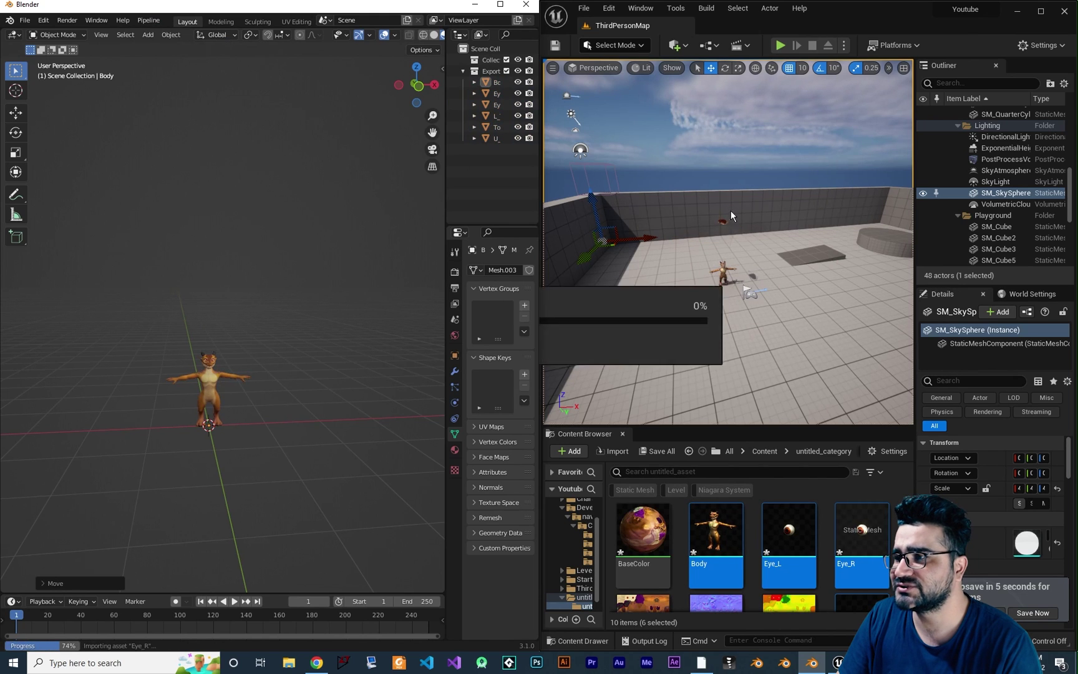
scroll(736, 280, up, 5)
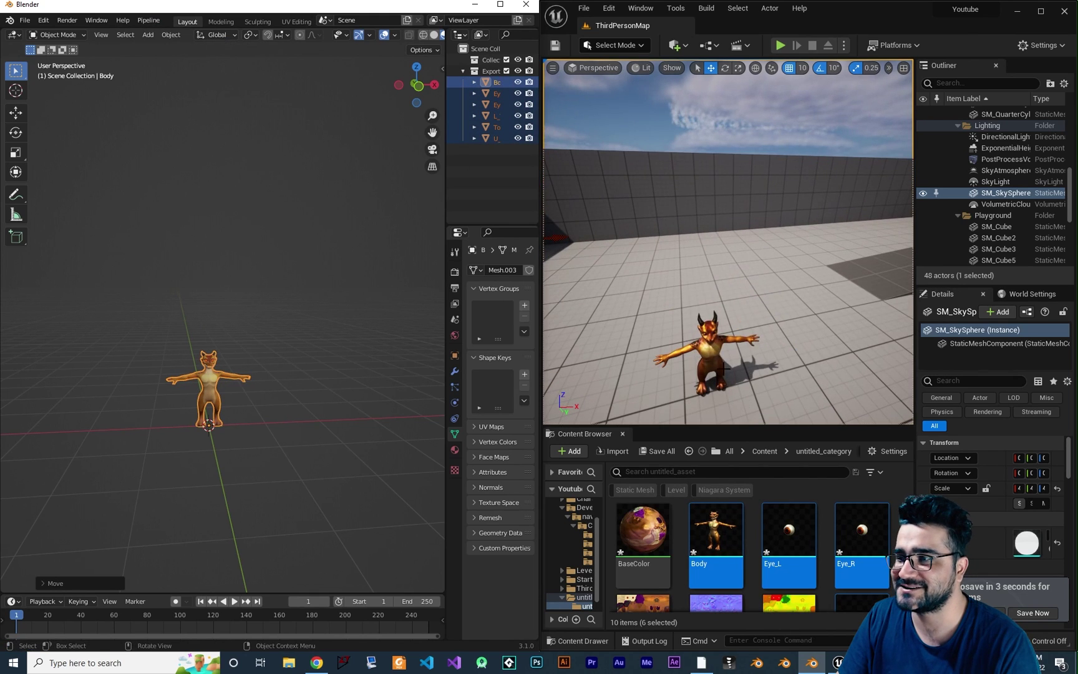
scroll(724, 377, up, 5)
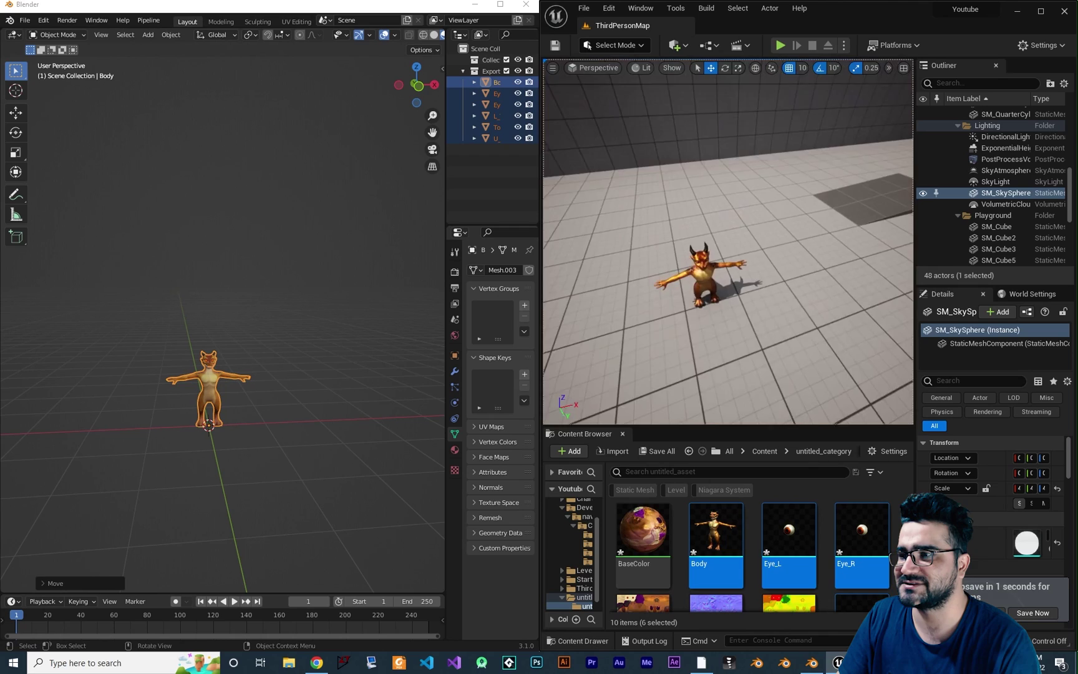
scroll(730, 375, down, 8)
scroll(774, 561, down, 2)
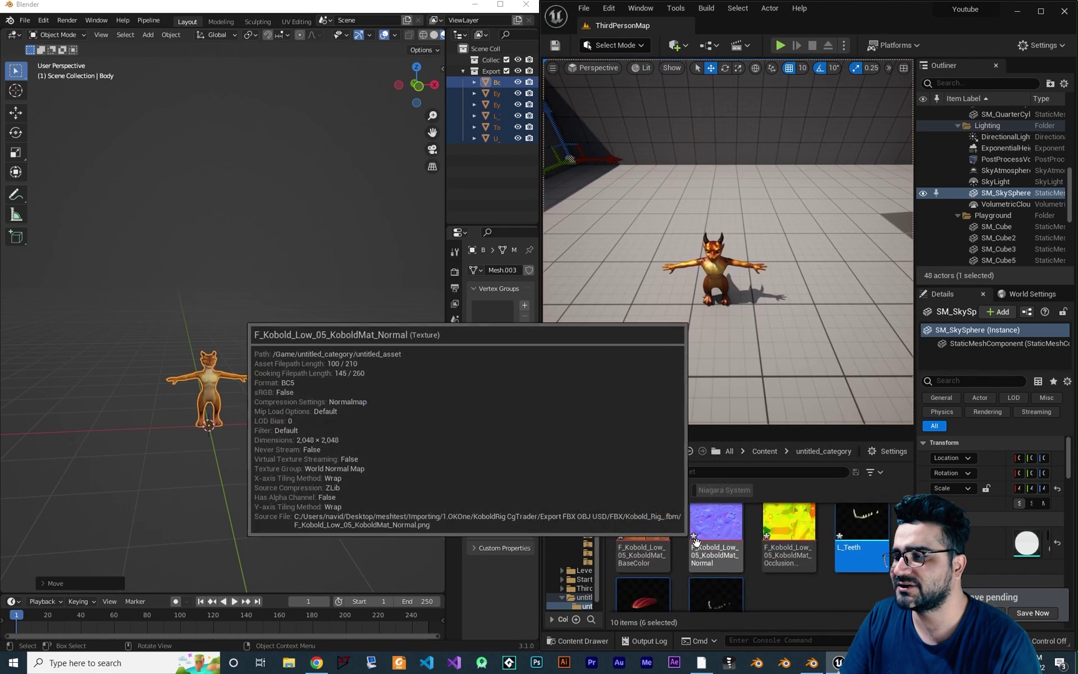
scroll(780, 561, up, 2)
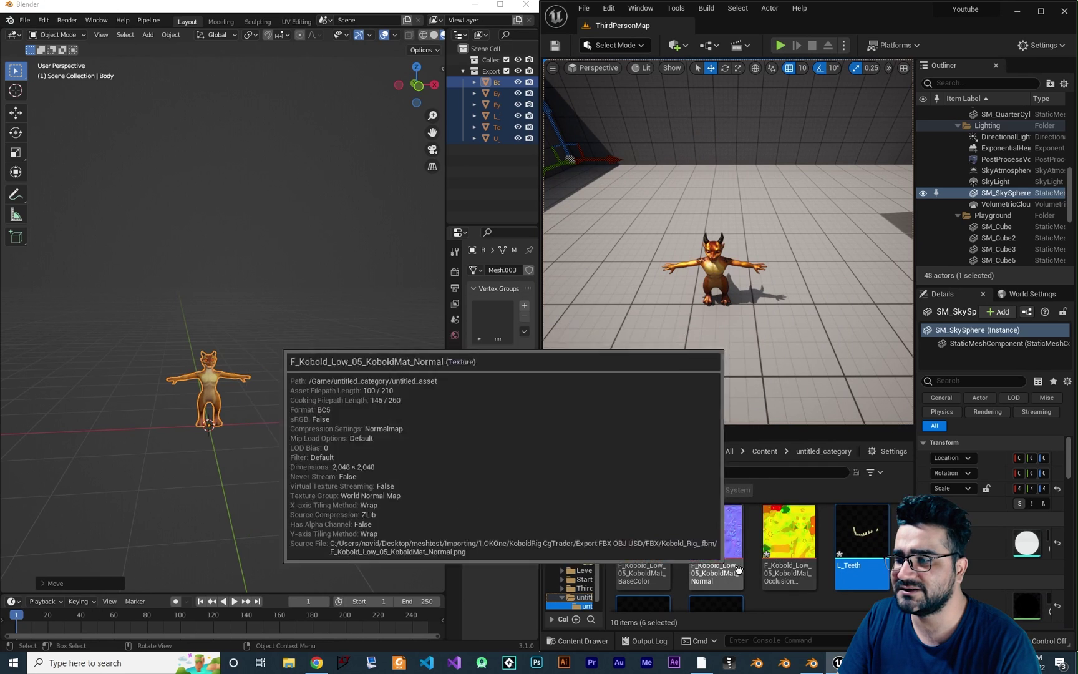
mouse_move(641, 545)
scroll(183, 403, up, 4)
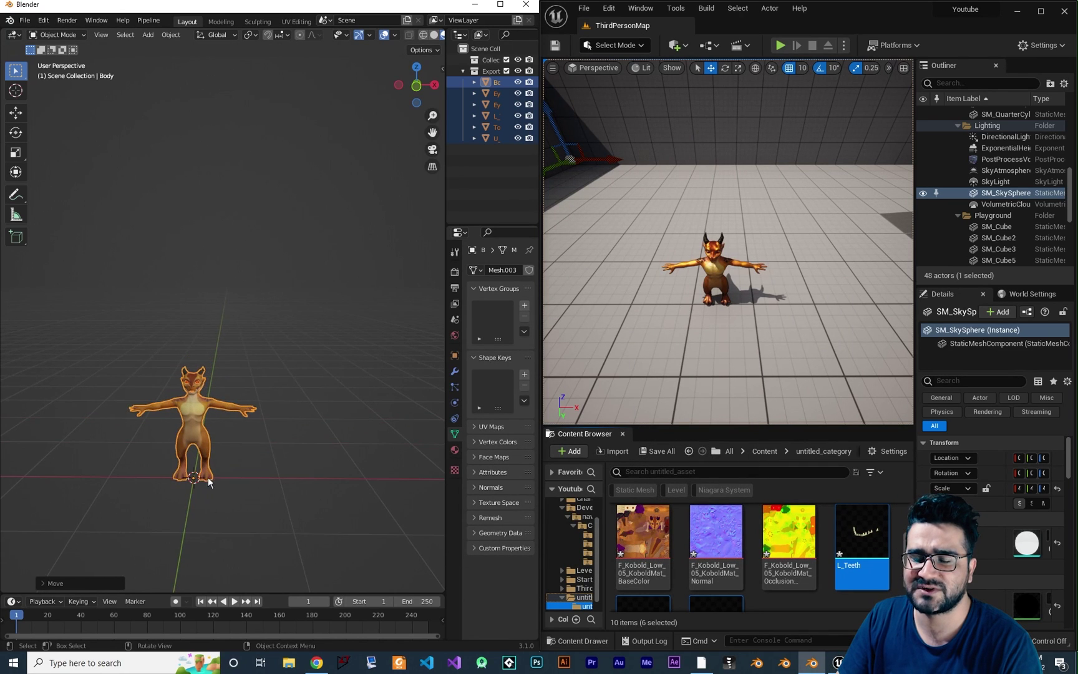
shift+middle_drag(208, 467, 243, 460)
scroll(320, 446, up, 2)
scroll(321, 421, down, 1)
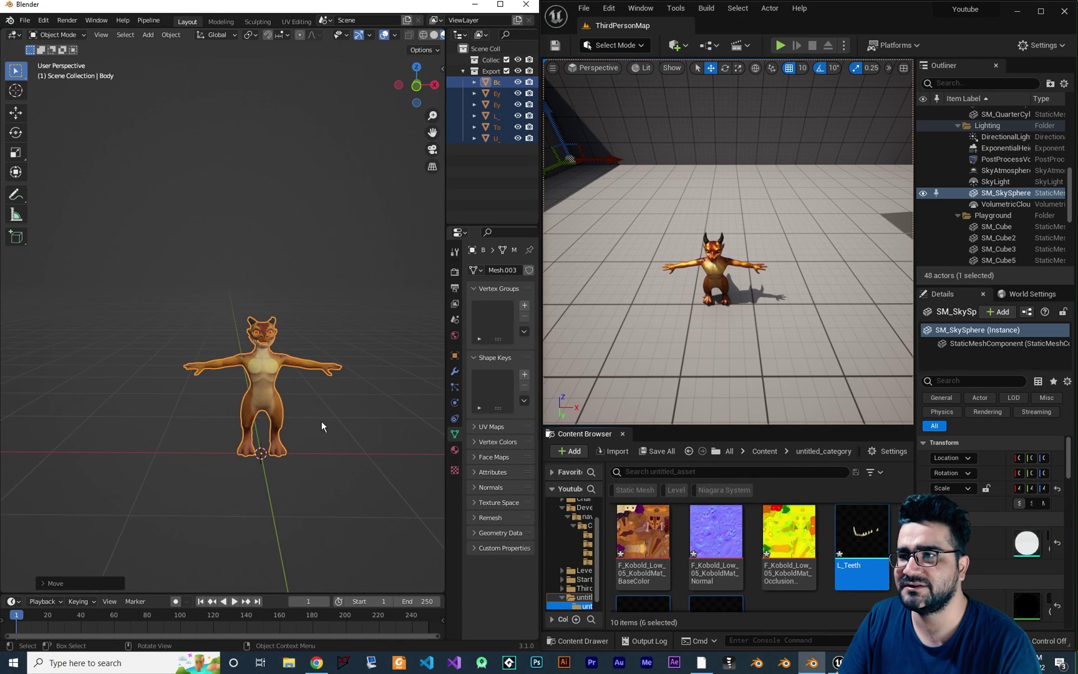
Join the kobold's eyes, teeth and tongue into Body with Ctrl+J and rename the object 'dragon'
click(500, 4)
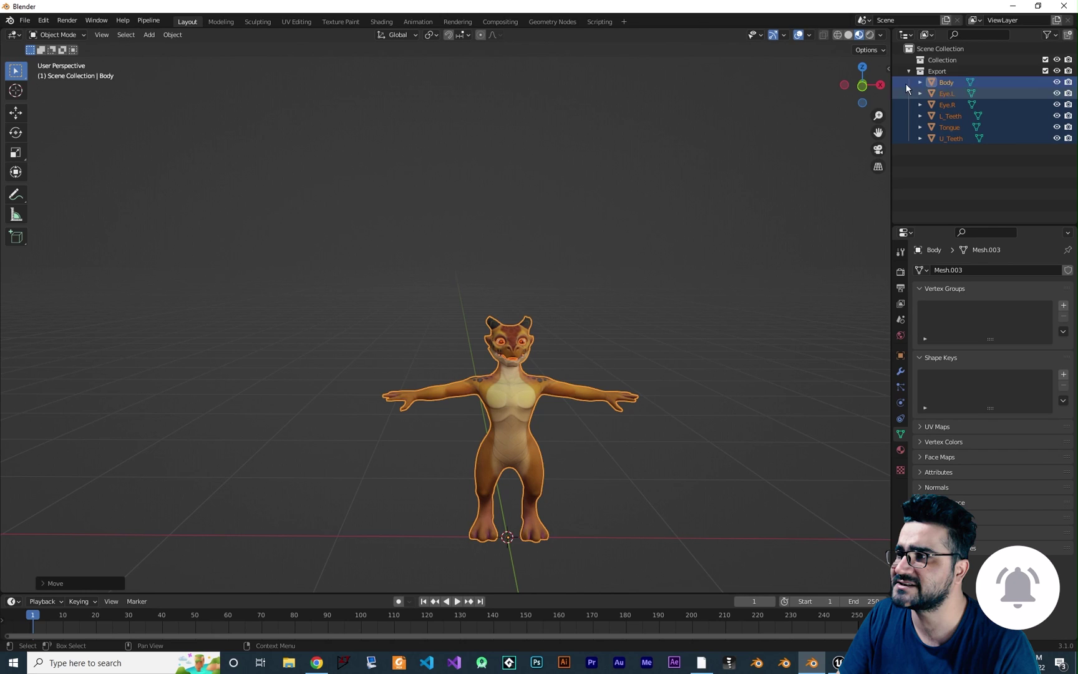
middle_drag(606, 375, 620, 346)
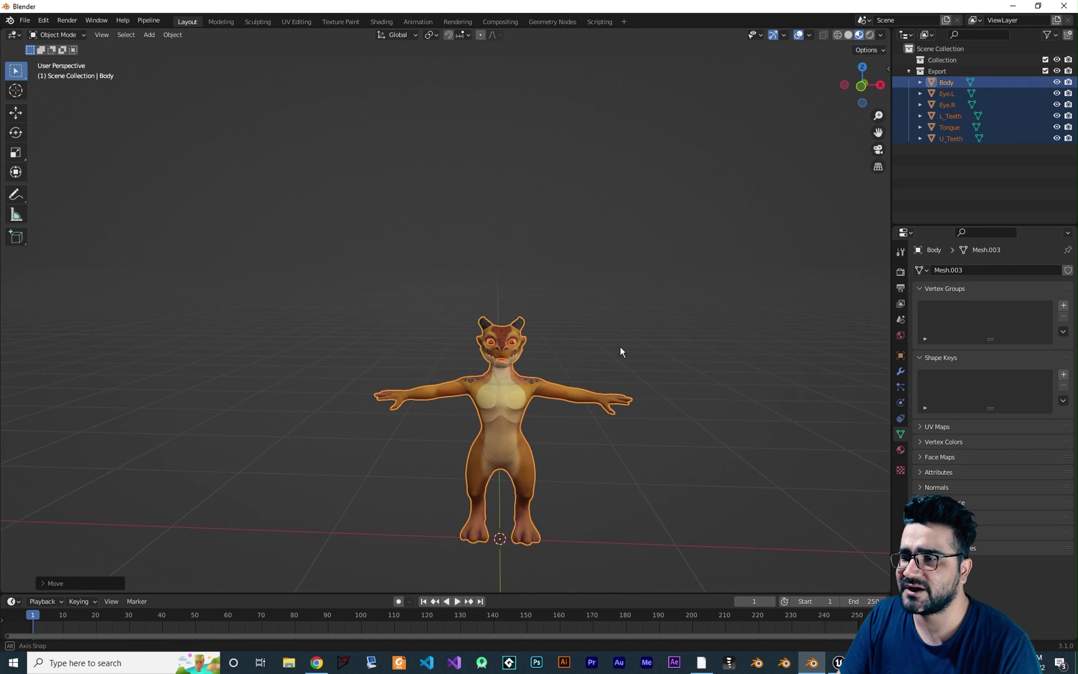
key(ctrl+j)
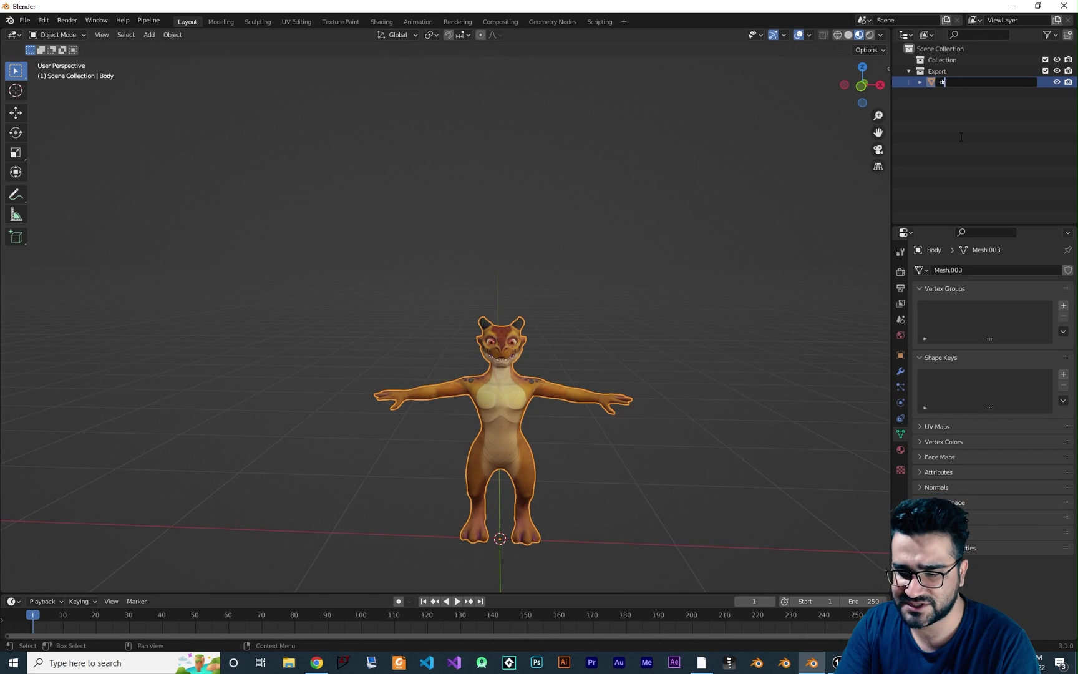
text(n)
key(Return)
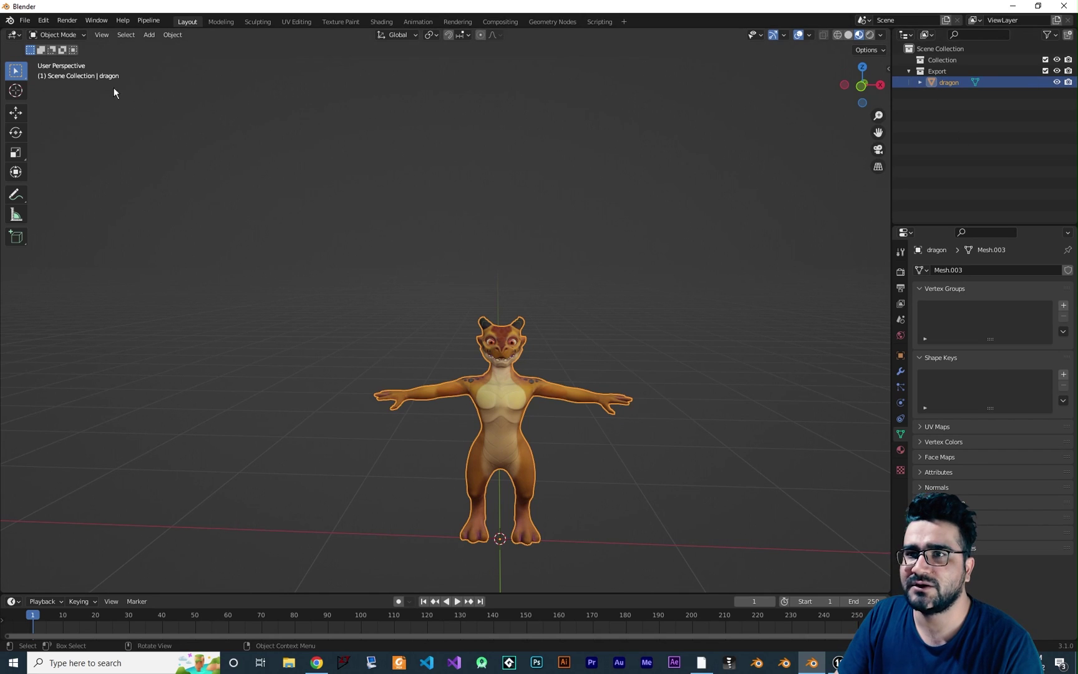
click(140, 22)
Send the dragon mesh to Unreal and drag it into the Third Person level
mouse_move(156, 48)
click(222, 50)
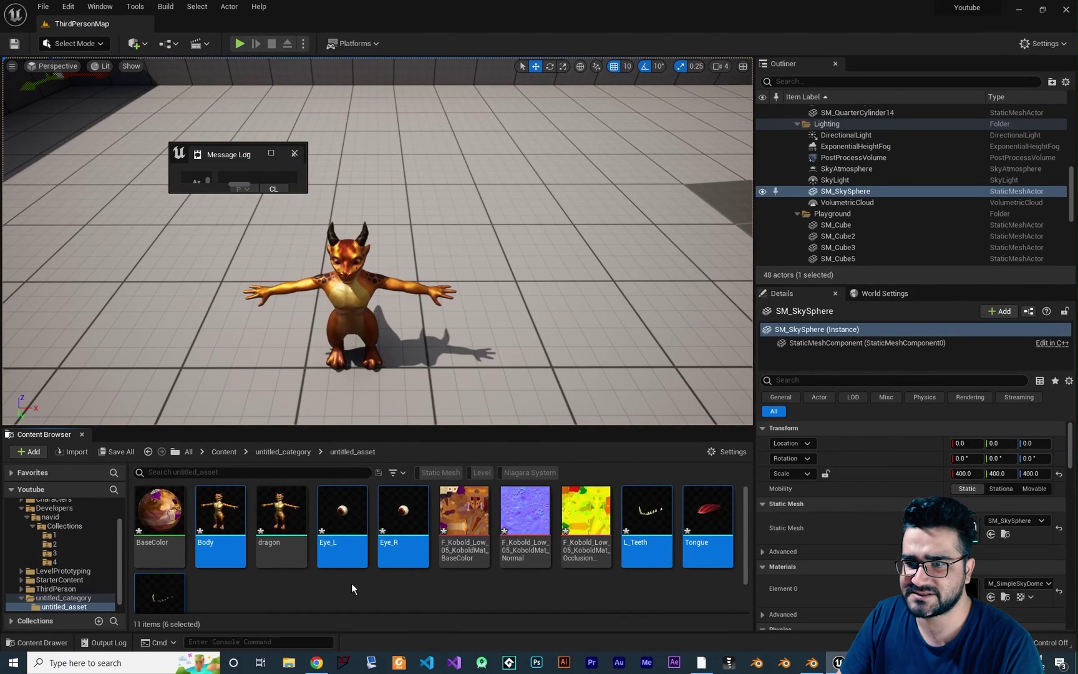
drag(281, 518, 538, 241)
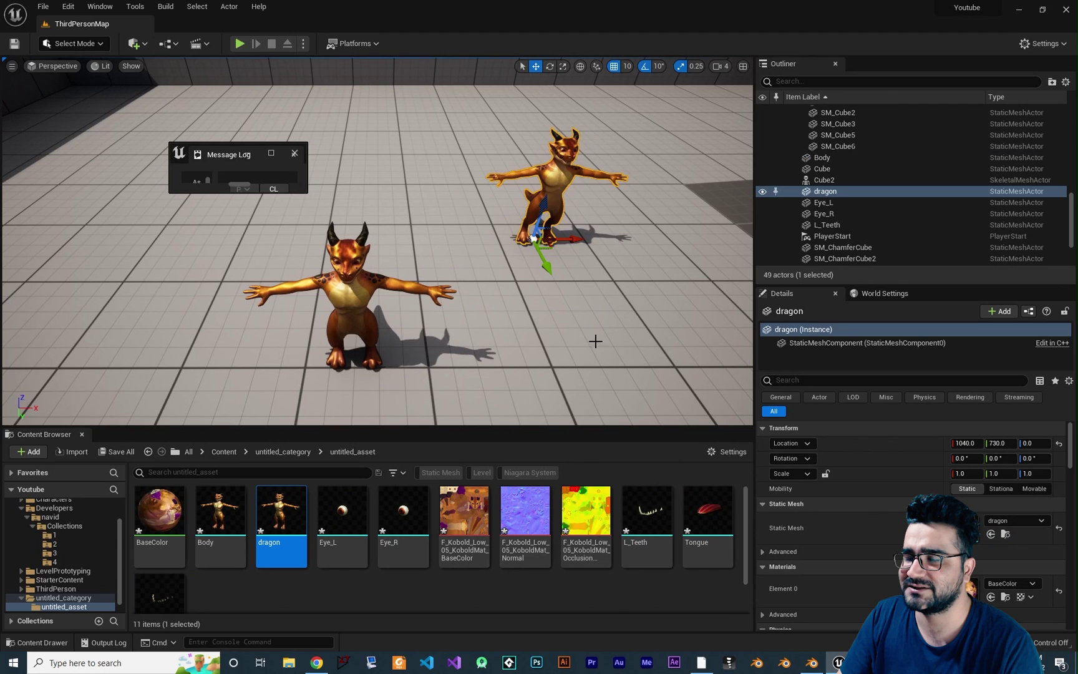
Select all the old imported kobold assets in Unreal and force-delete them
key(ctrl+a)
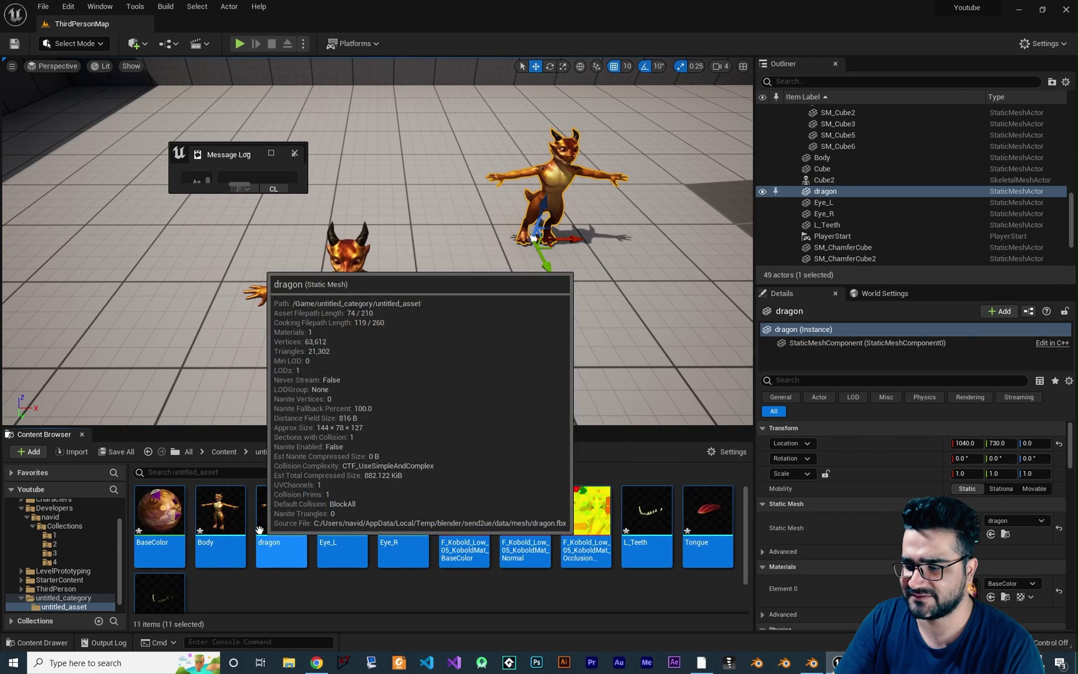
key(Delete)
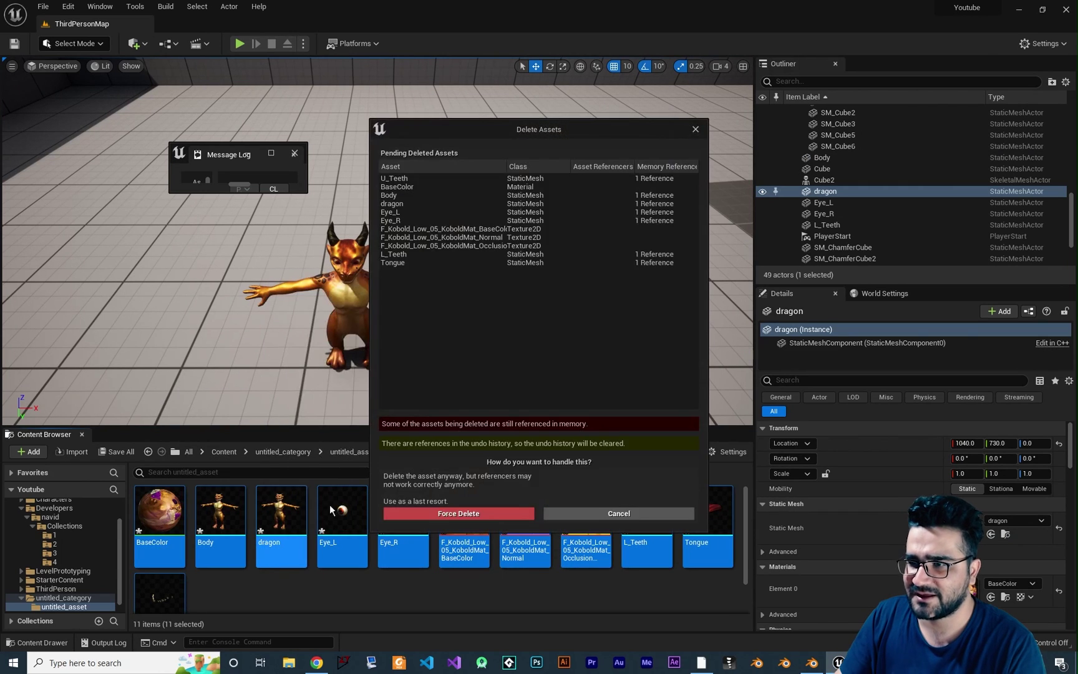
click(478, 513)
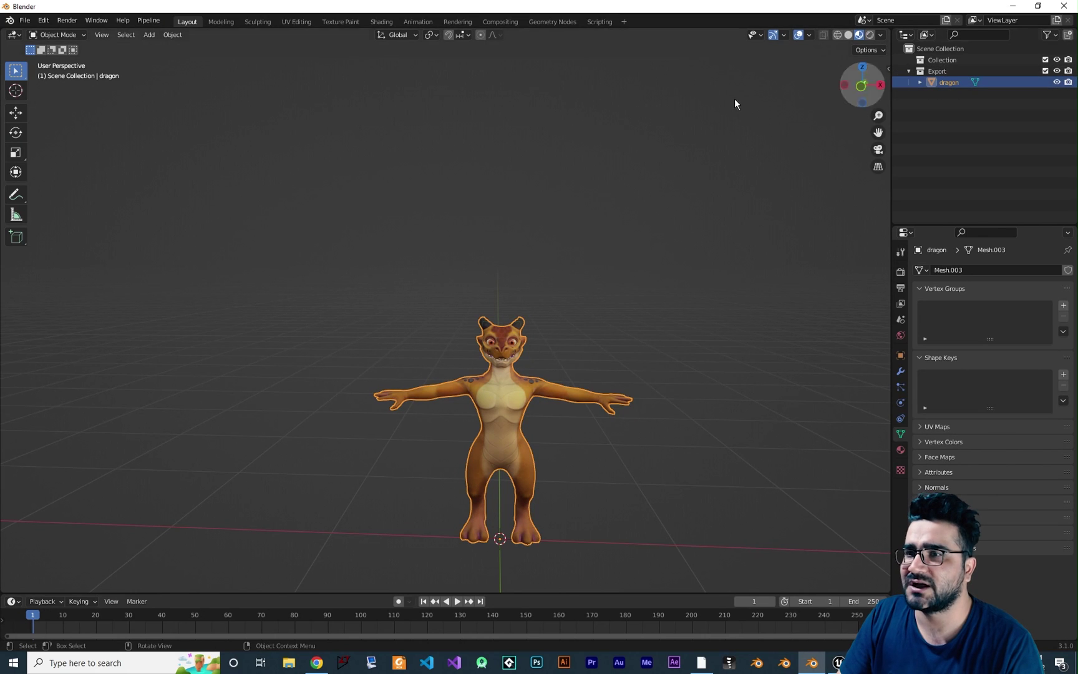
Send the merged dragon mesh to Unreal again, then return to Blender
click(153, 20)
mouse_move(168, 46)
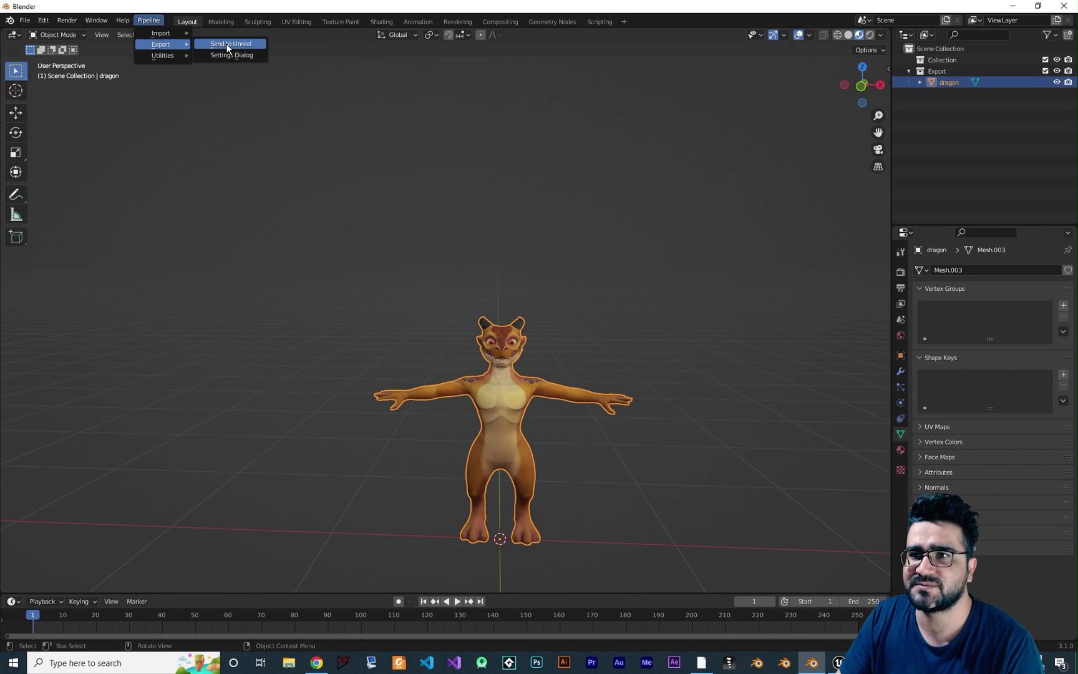
click(229, 45)
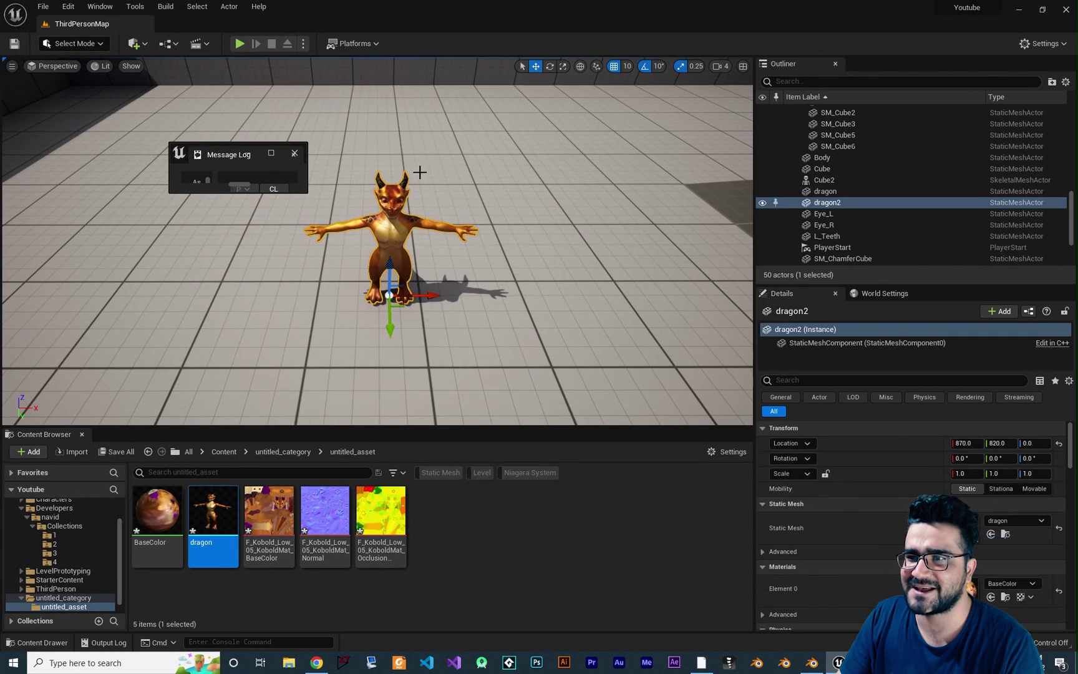
scroll(387, 293, up, 5)
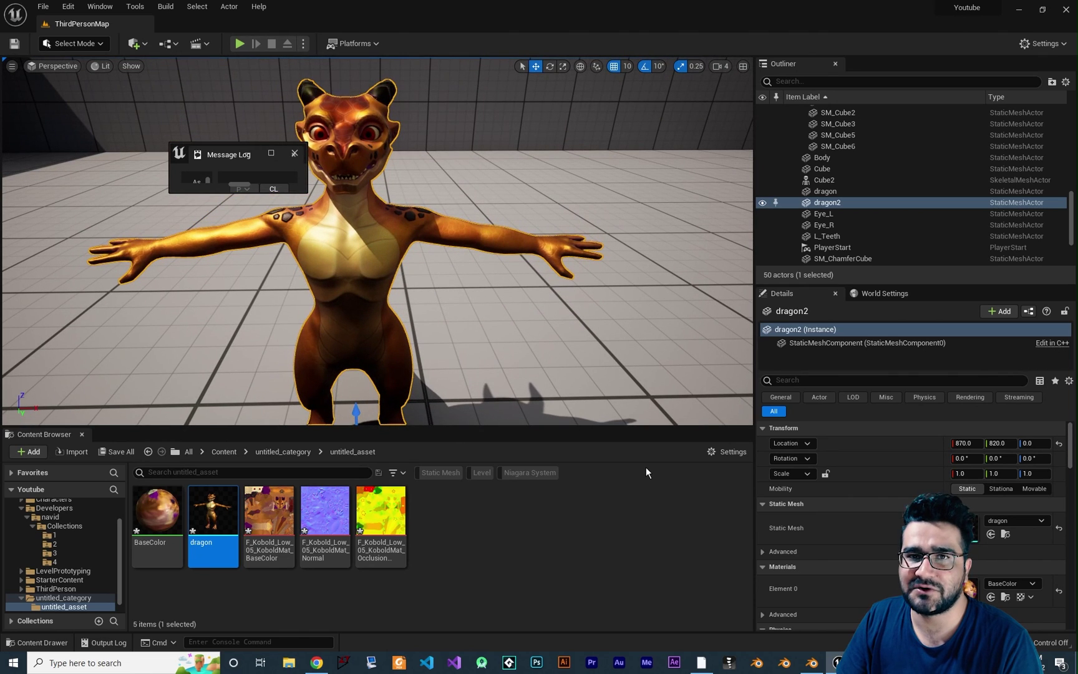
key(alt+Tab)
middle_drag(564, 493, 566, 493)
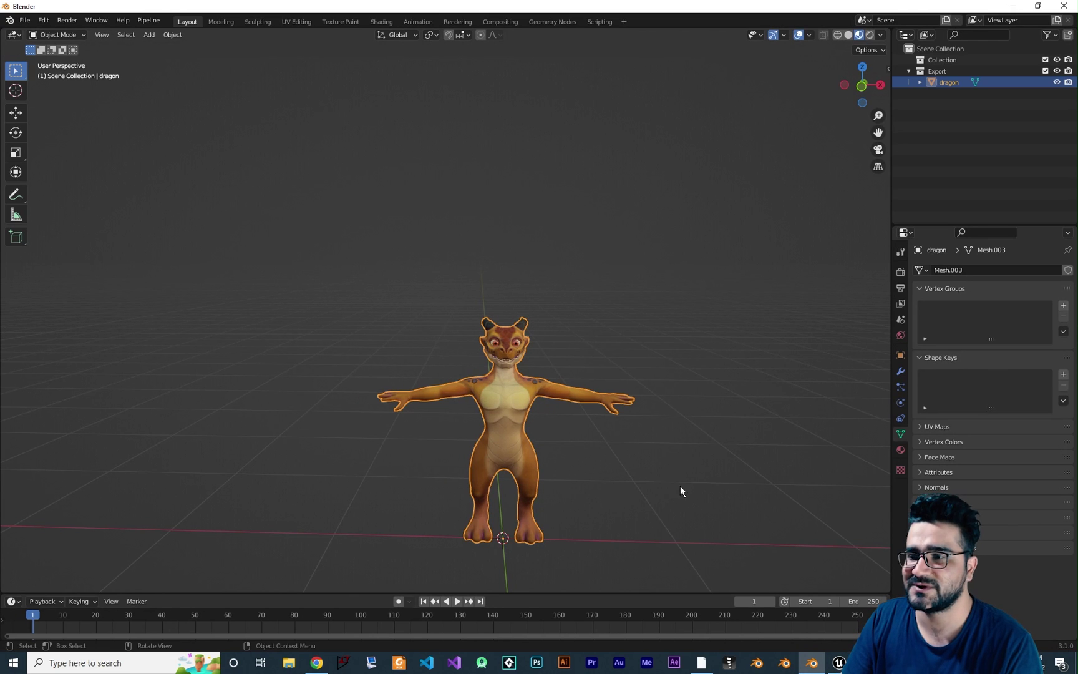
middle_drag(654, 484, 458, 378)
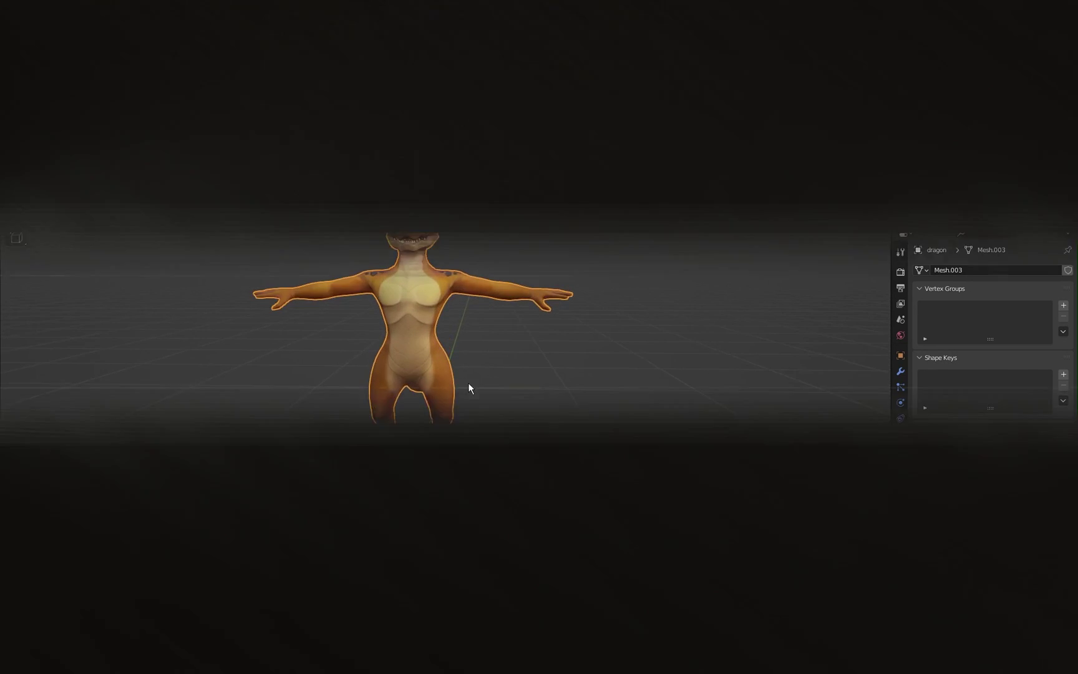